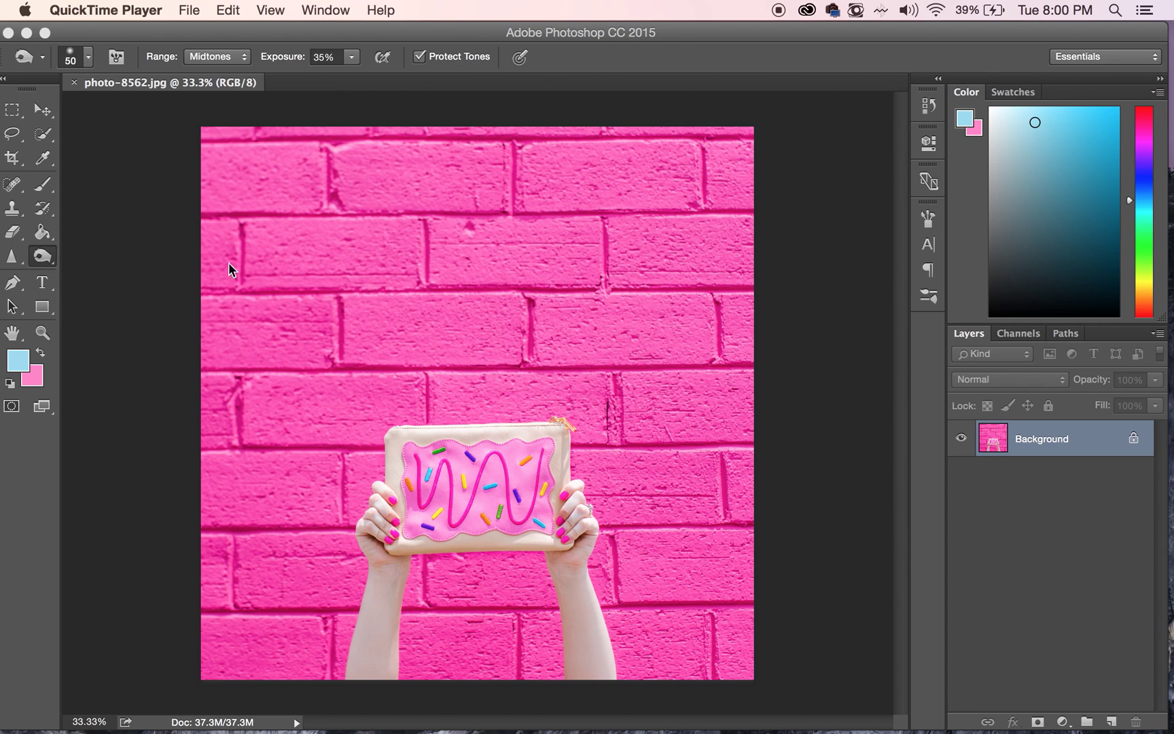
- Choose the Quick Selection tool with a 360 px brush
left_click(45, 136)
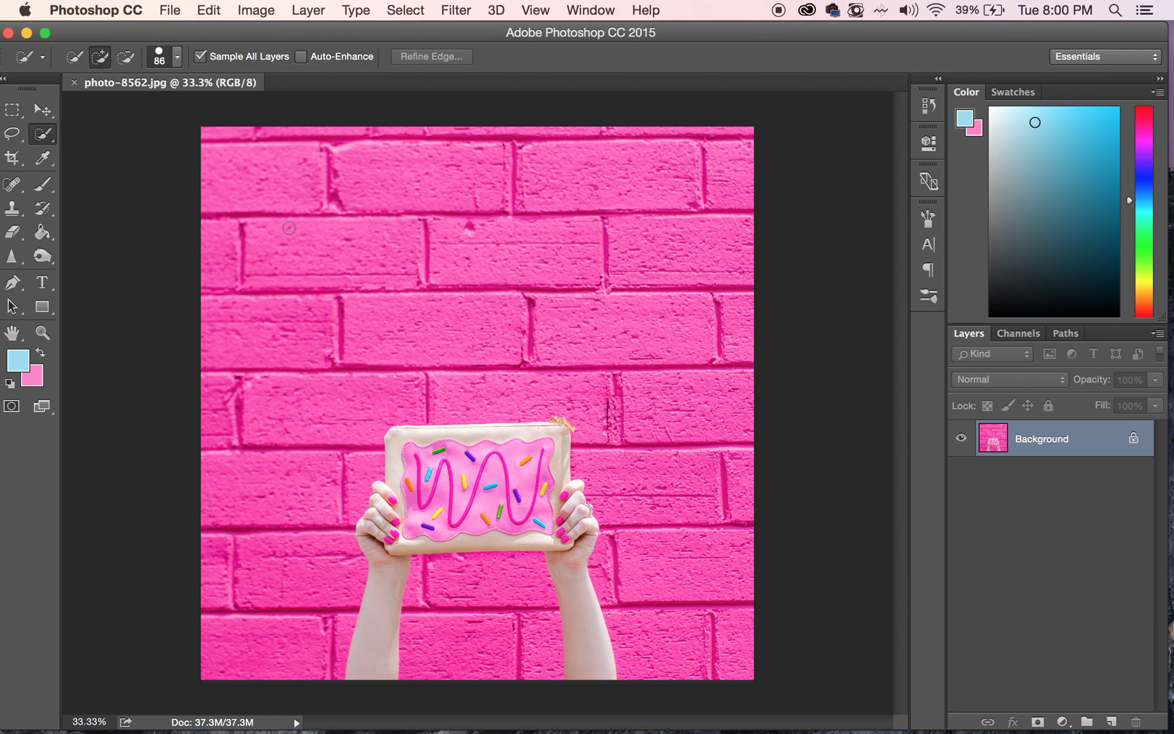
left_click(165, 62)
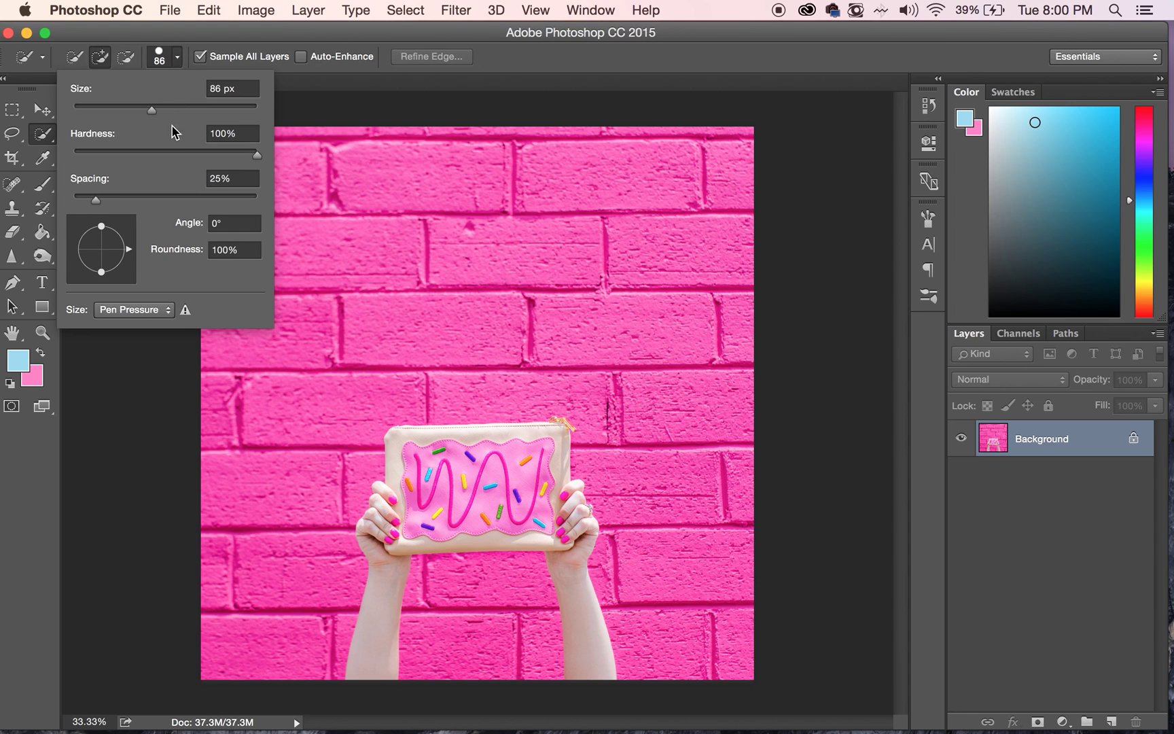
left_click(199, 109)
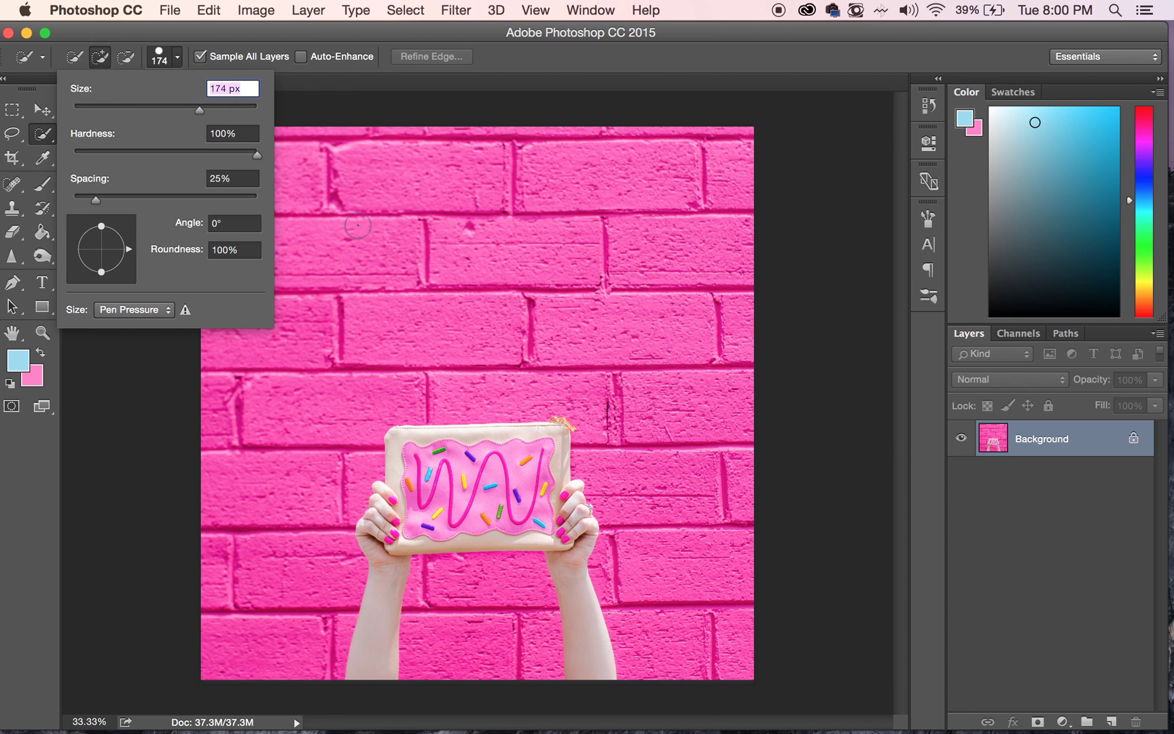
left_click(225, 107)
- Select the brick wall at the top left, left side, above the bag and between the arms
left_click(346, 184)
mouse_move(346, 184)
left_mouse_down()
mouse_move(272, 185)
mouse_move(239, 151)
mouse_move(704, 163)
mouse_move(679, 172)
mouse_move(671, 156)
mouse_move(640, 252)
mouse_move(438, 254)
mouse_move(622, 347)
left_mouse_up()
mouse_move(236, 377)
left_mouse_down()
mouse_move(228, 450)
mouse_move(244, 556)
mouse_move(275, 581)
mouse_move(276, 644)
mouse_move(319, 628)
left_mouse_up()
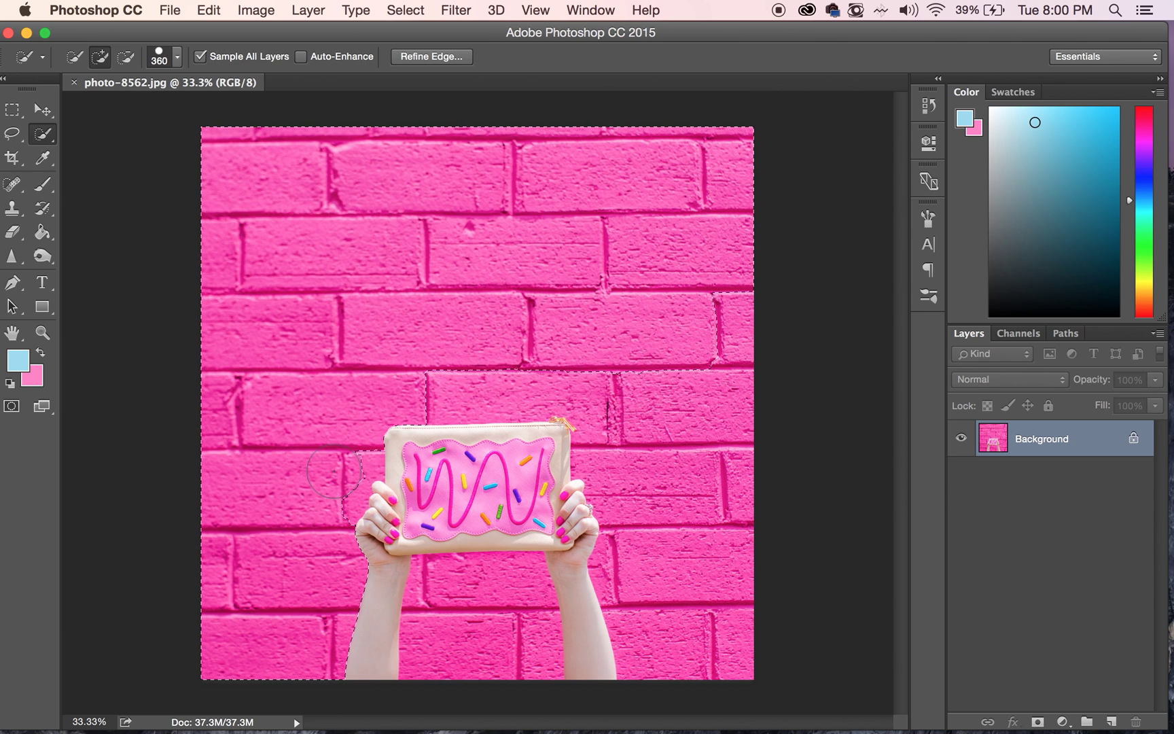
mouse_move(454, 380)
left_mouse_down()
mouse_move(678, 373)
mouse_move(747, 667)
mouse_move(736, 643)
mouse_move(713, 643)
mouse_move(703, 665)
mouse_move(625, 556)
left_mouse_up()
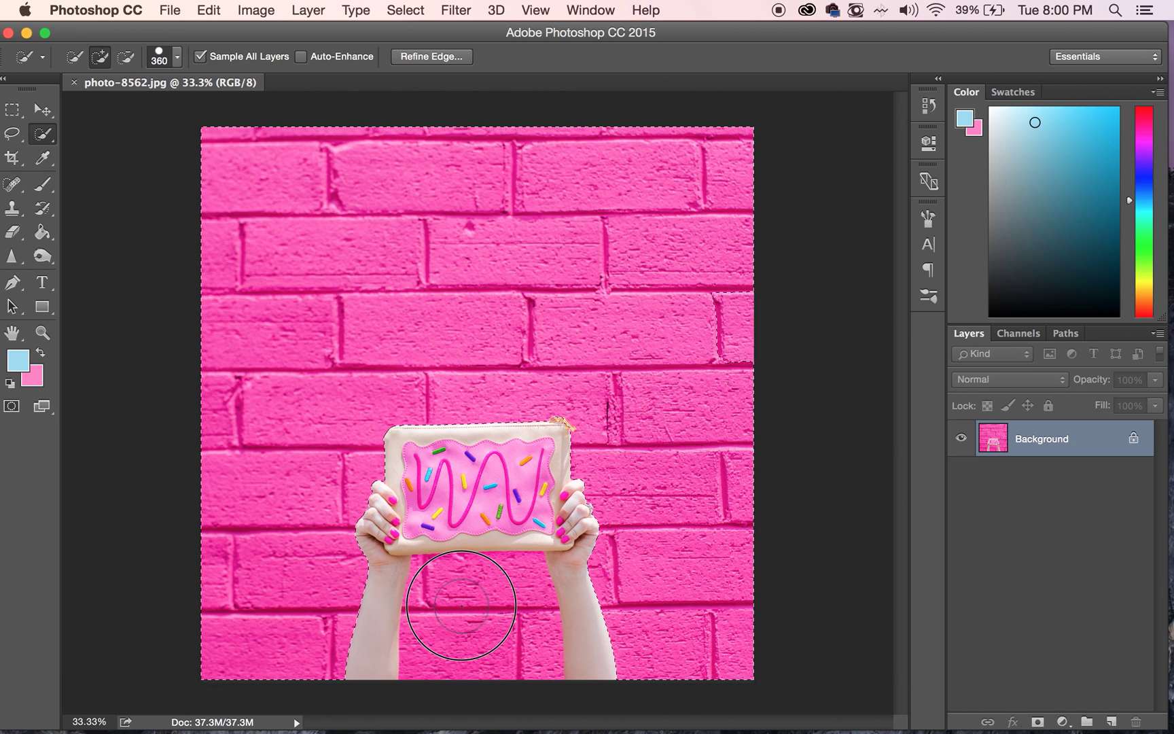
mouse_move(485, 608)
left_mouse_down()
mouse_move(461, 644)
mouse_move(435, 581)
left_mouse_up()
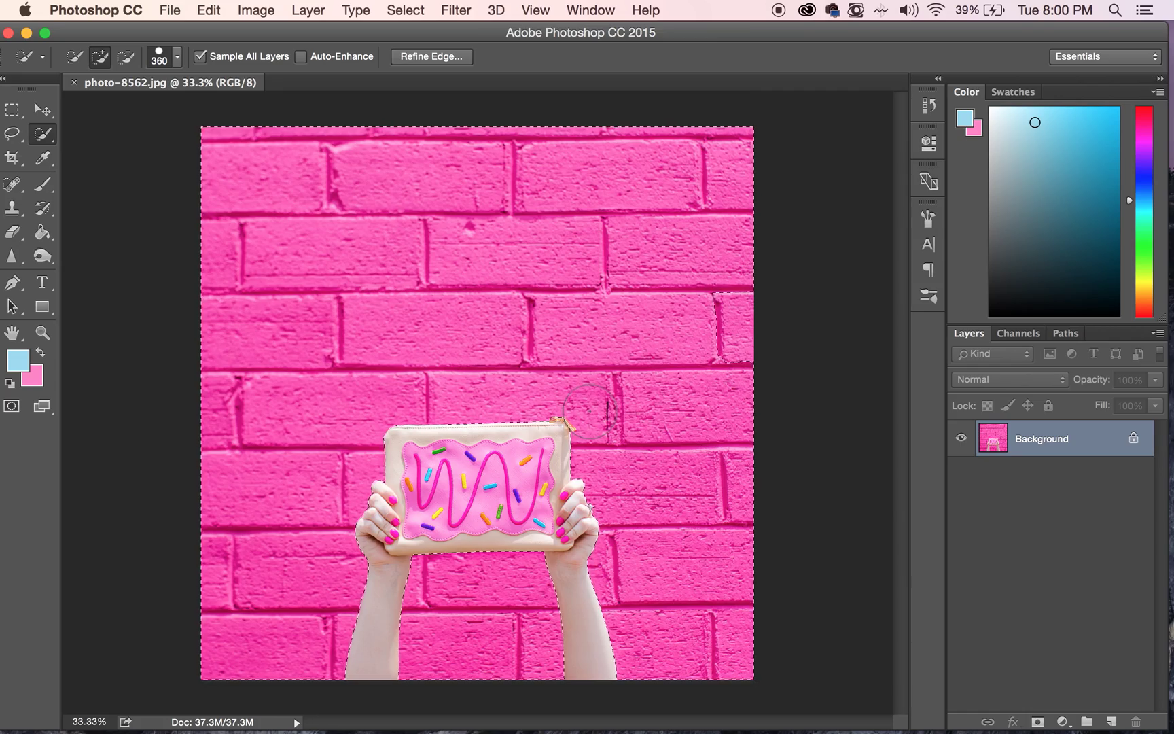
- Zoom in and subtract the gold zipper pull from the wall selection with a 20 px brush, then return to Add mode
scroll(589, 411, "up", 5)
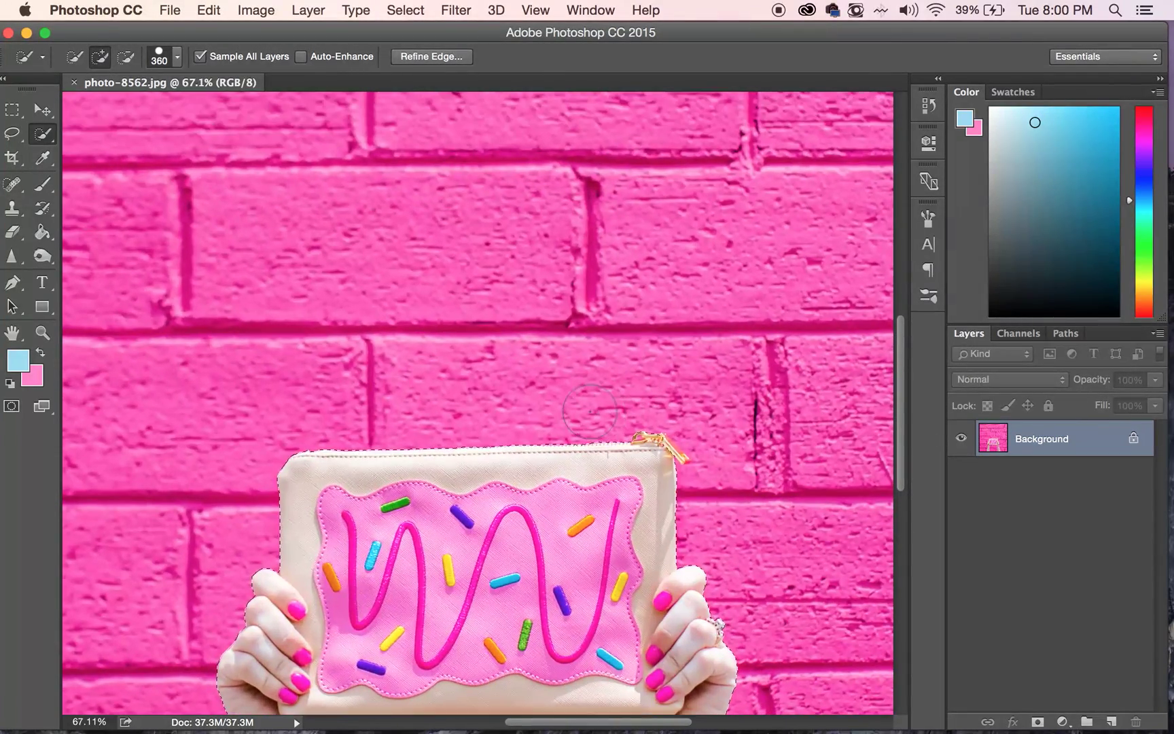
scroll(589, 411, "up", 3)
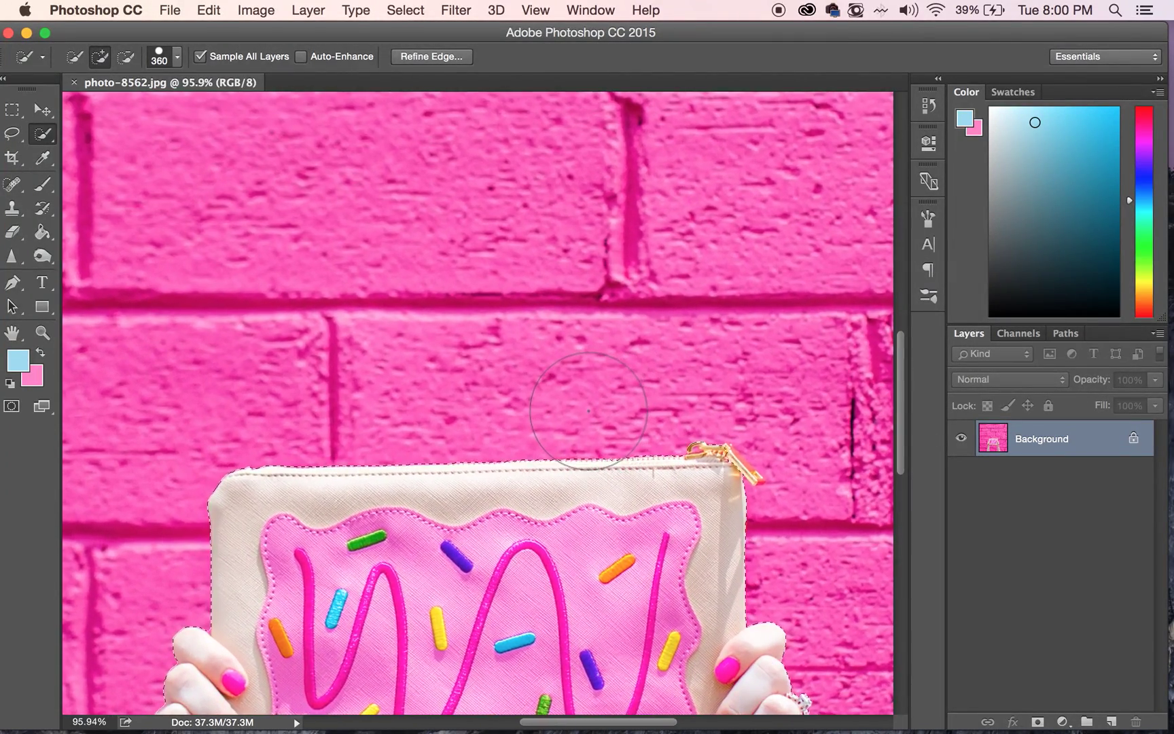
scroll(588, 411, "up", 2)
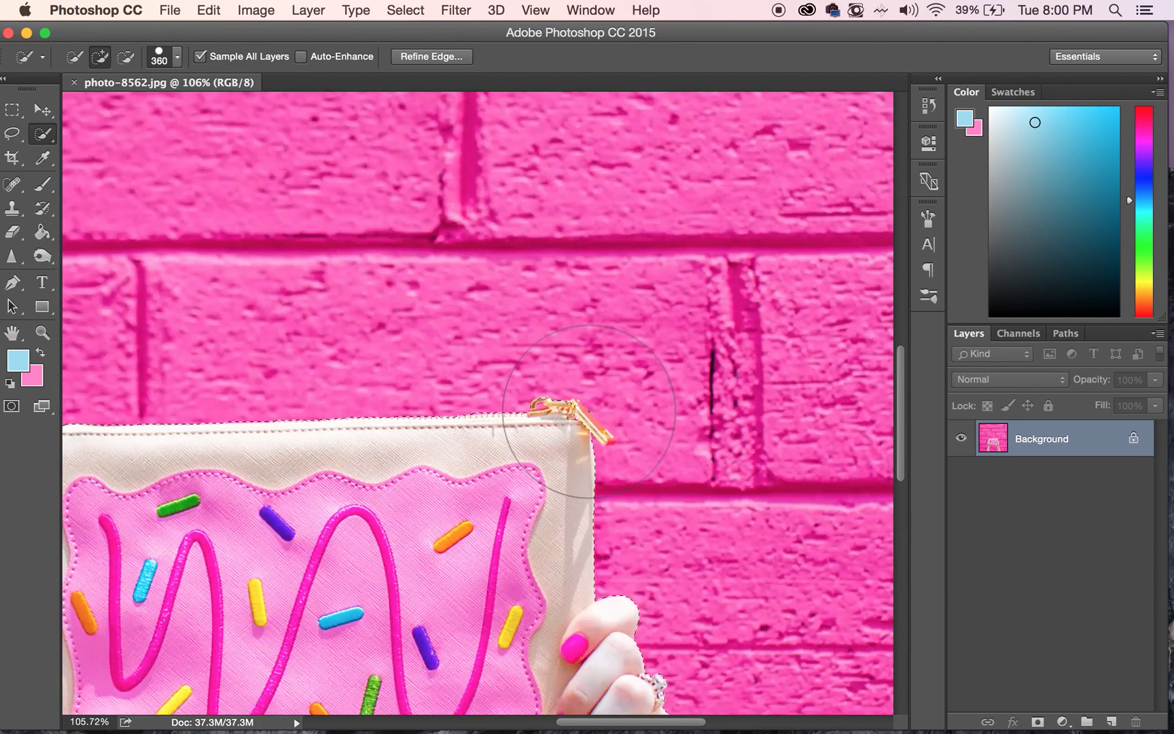
scroll(589, 411, "up", 5)
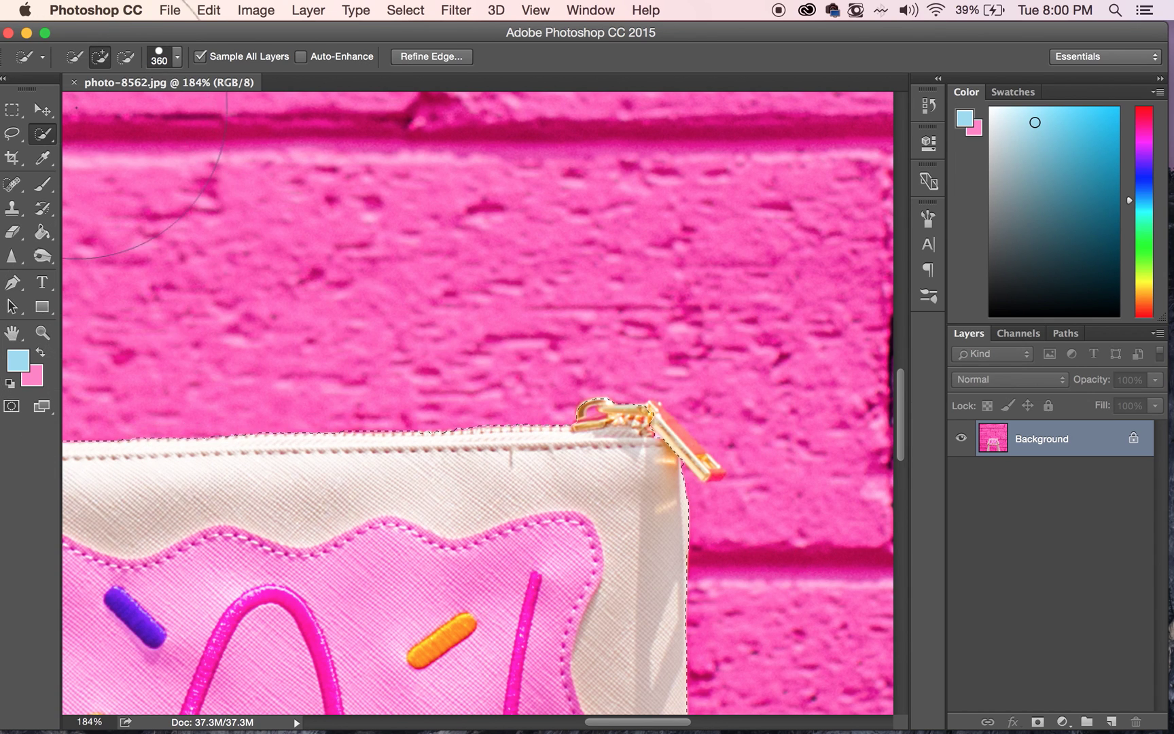
left_click(128, 58)
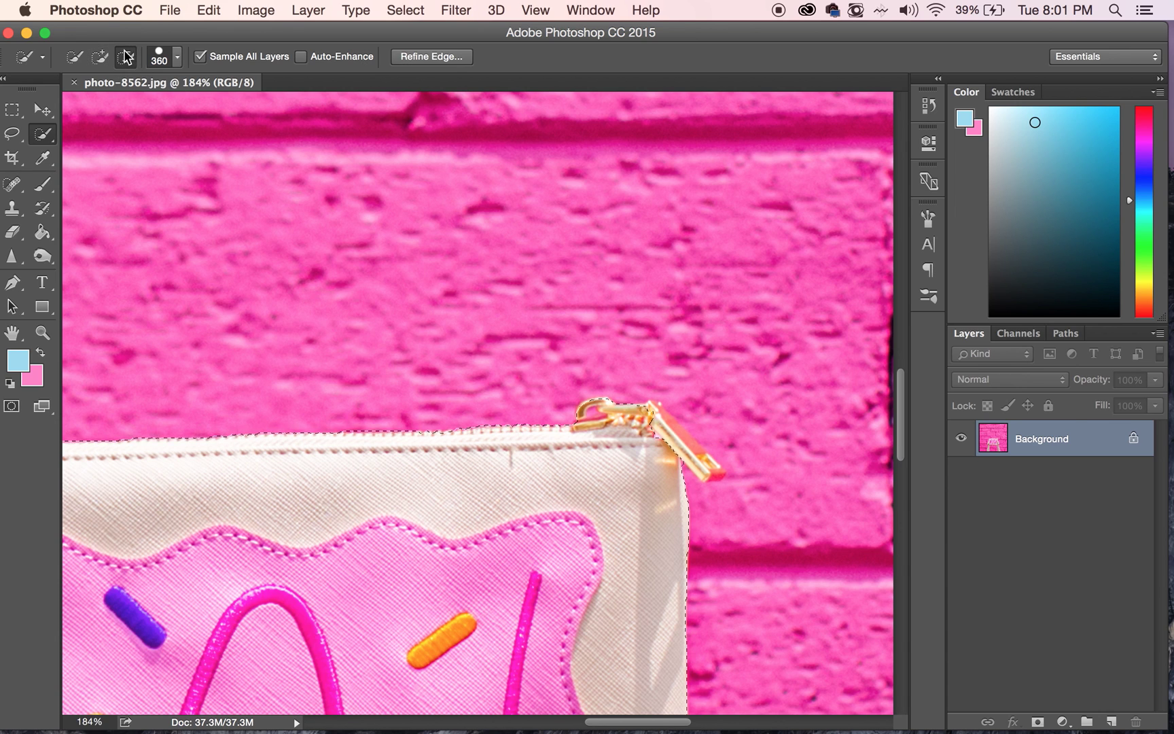
left_click(166, 58)
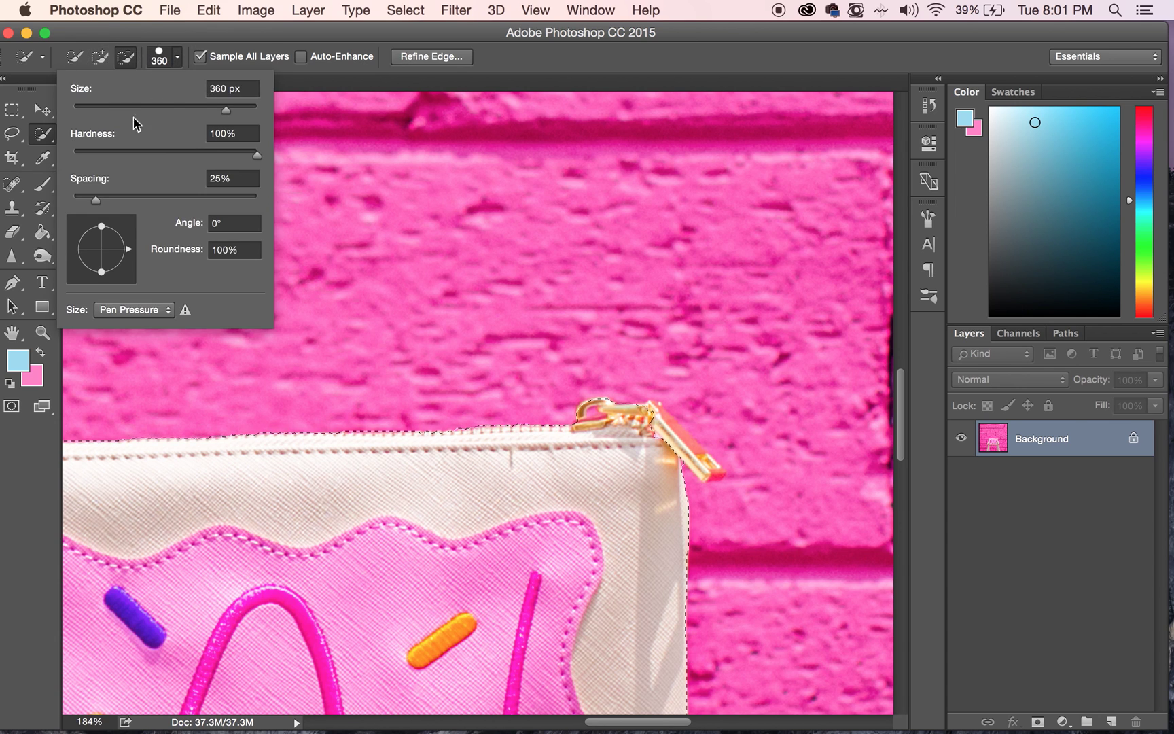
left_click_drag(158, 109, 93, 113)
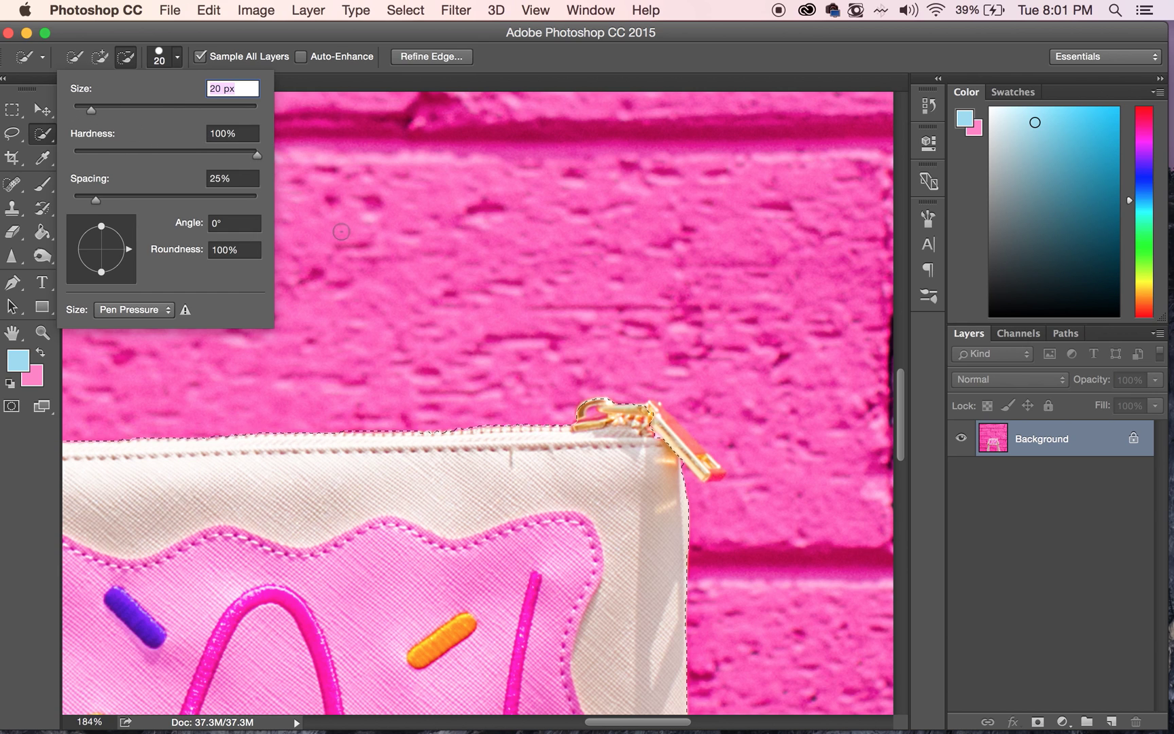
left_click(657, 422)
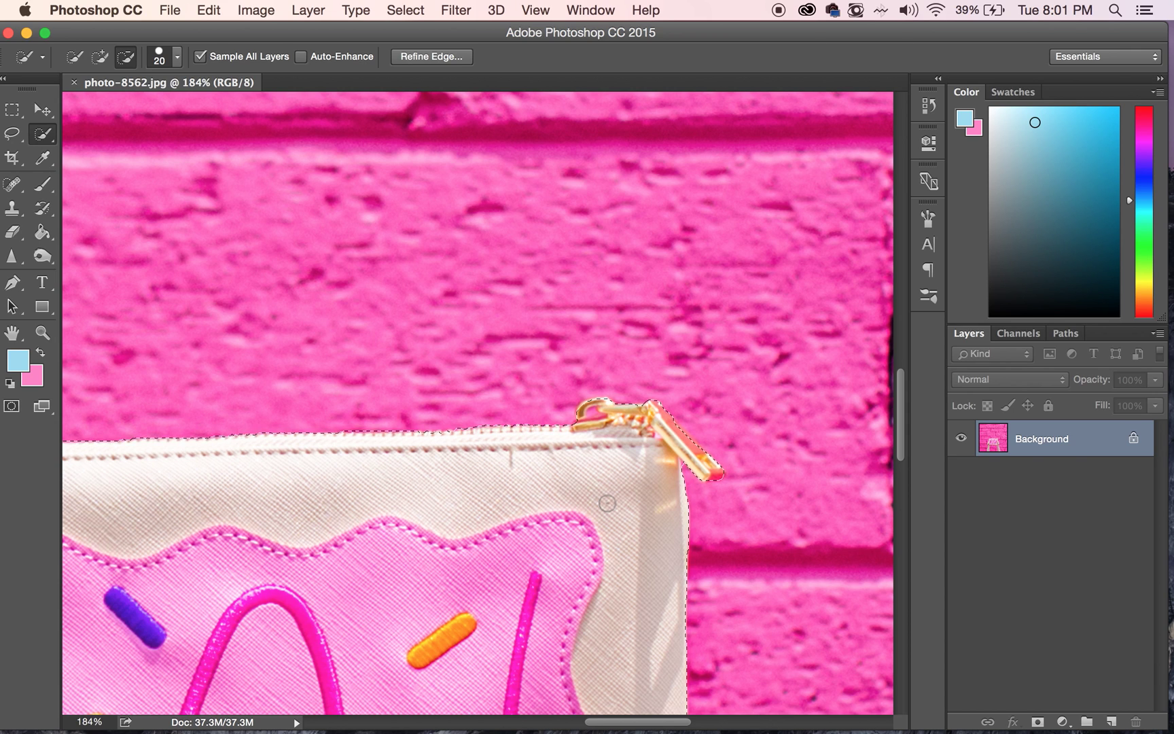
left_click(96, 64)
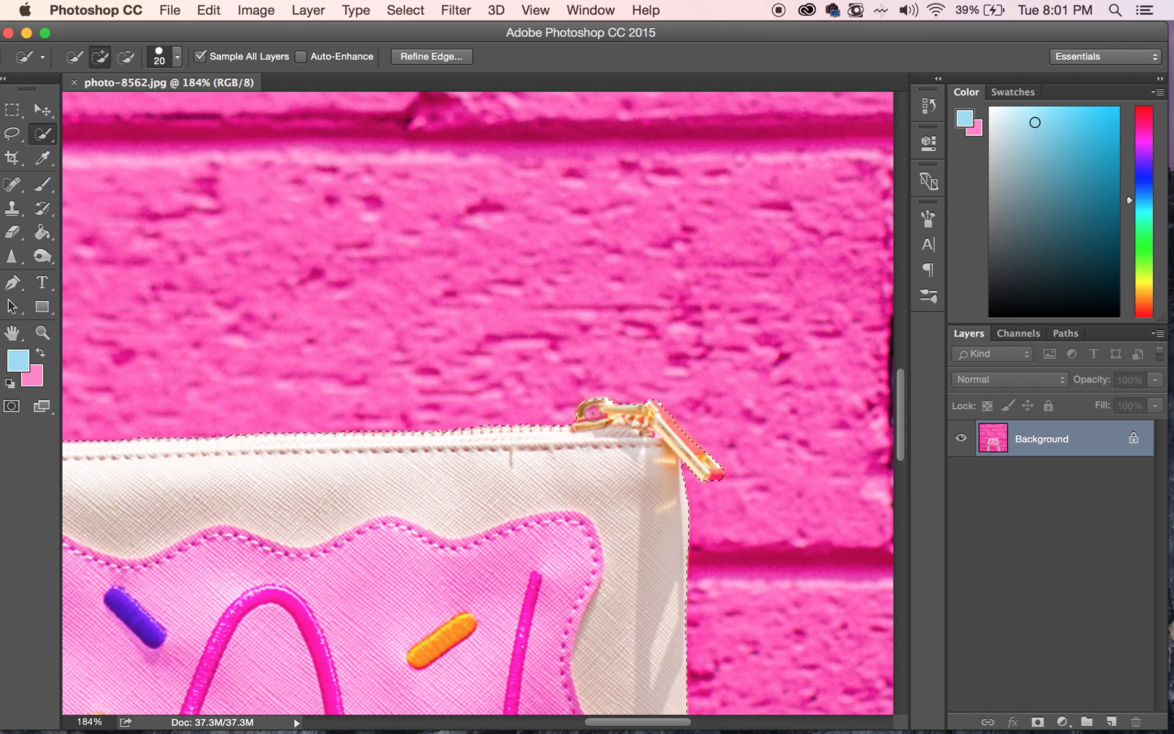
- Fix the selection edge around the zipper-pull ring with a 13 px brush
left_click(177, 59)
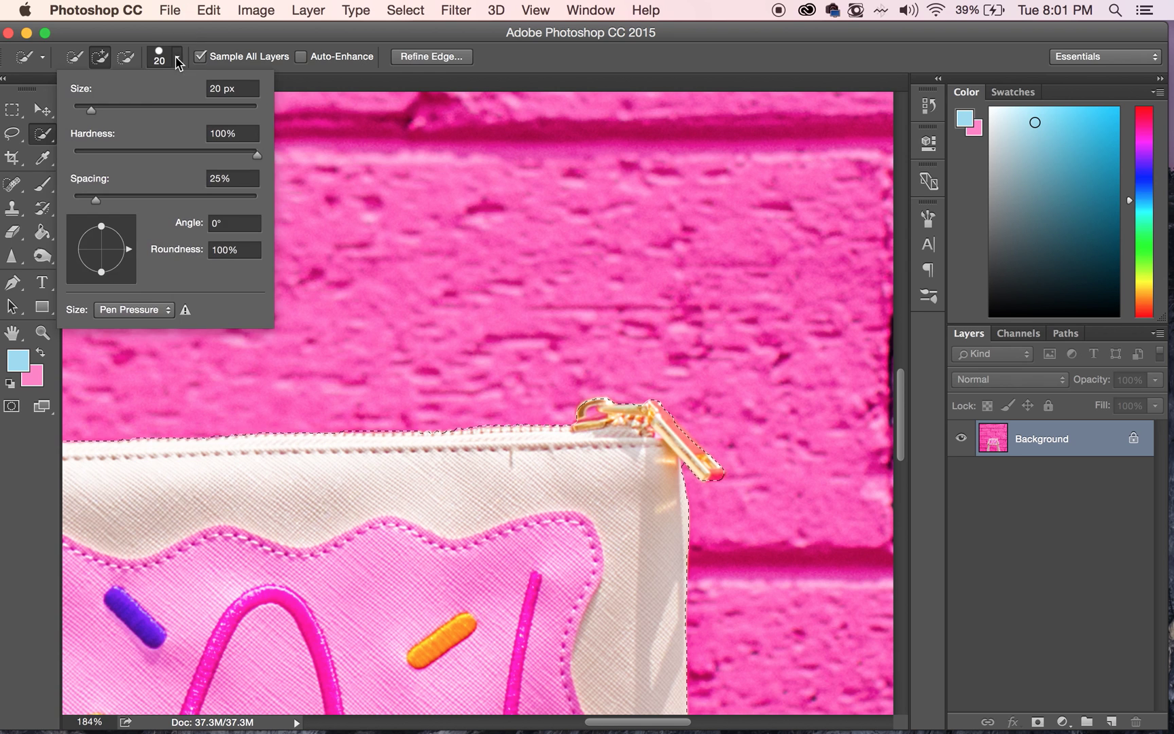
left_click_drag(92, 119, 85, 117)
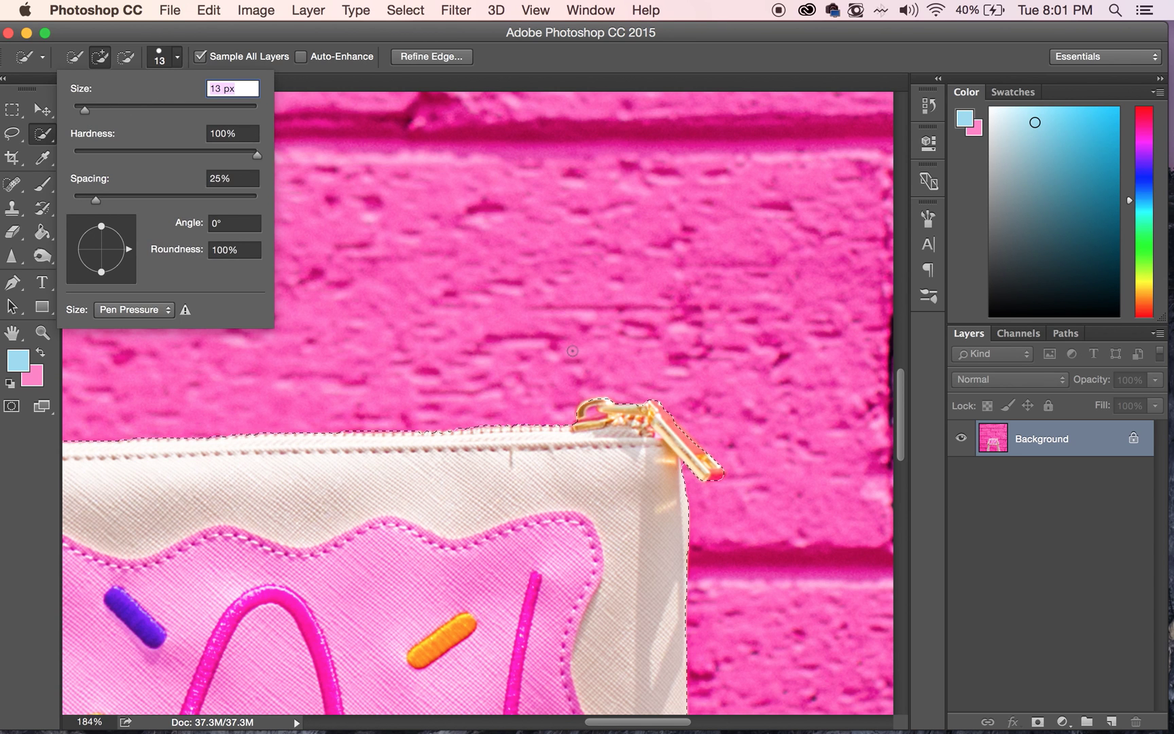
scroll(587, 410, "up", 5)
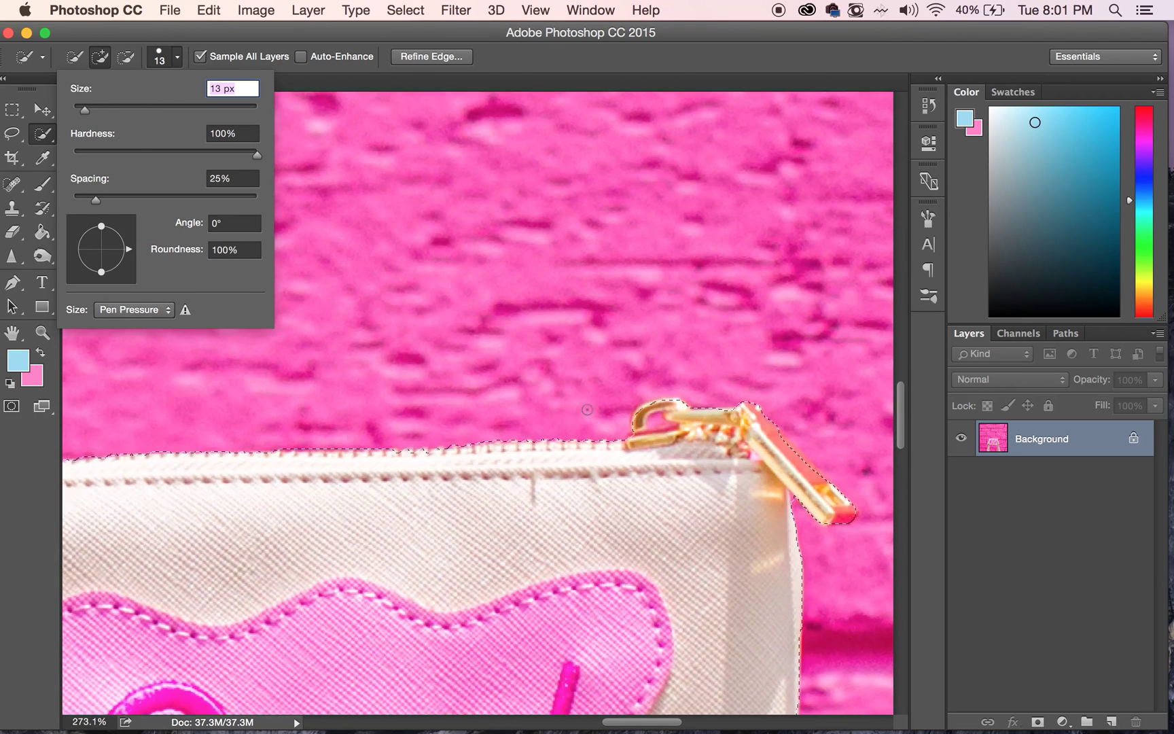
scroll(587, 409, "up", 2)
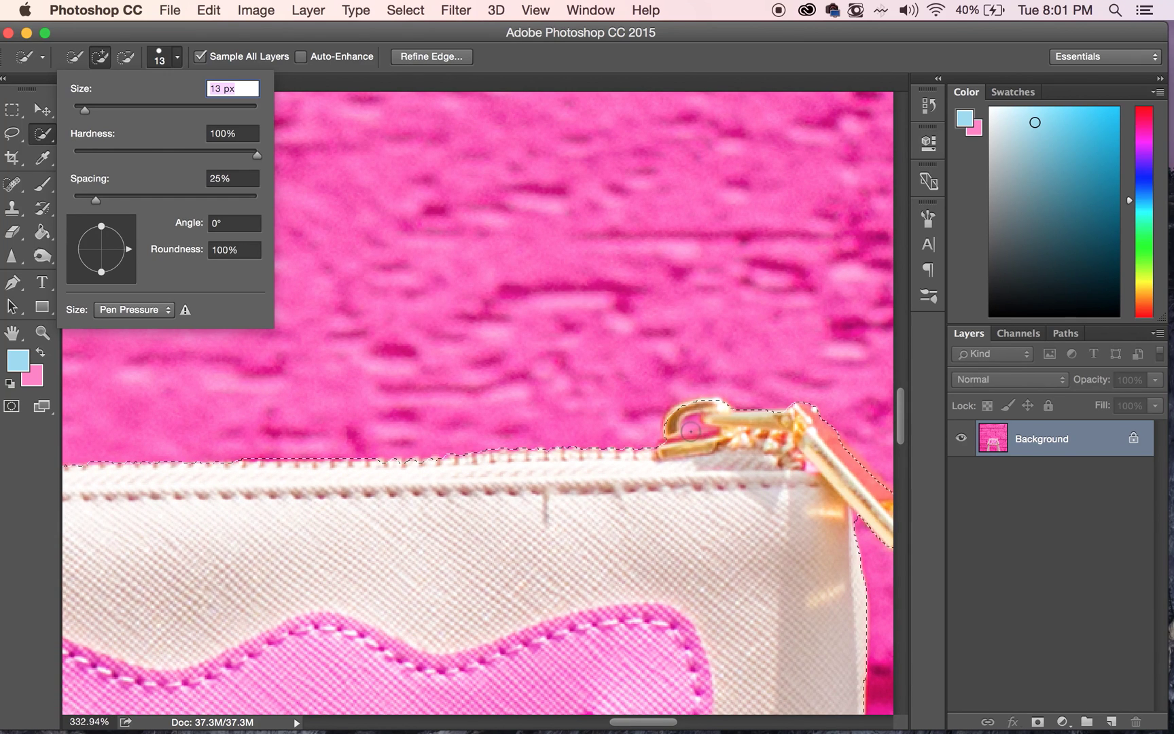
key("Return")
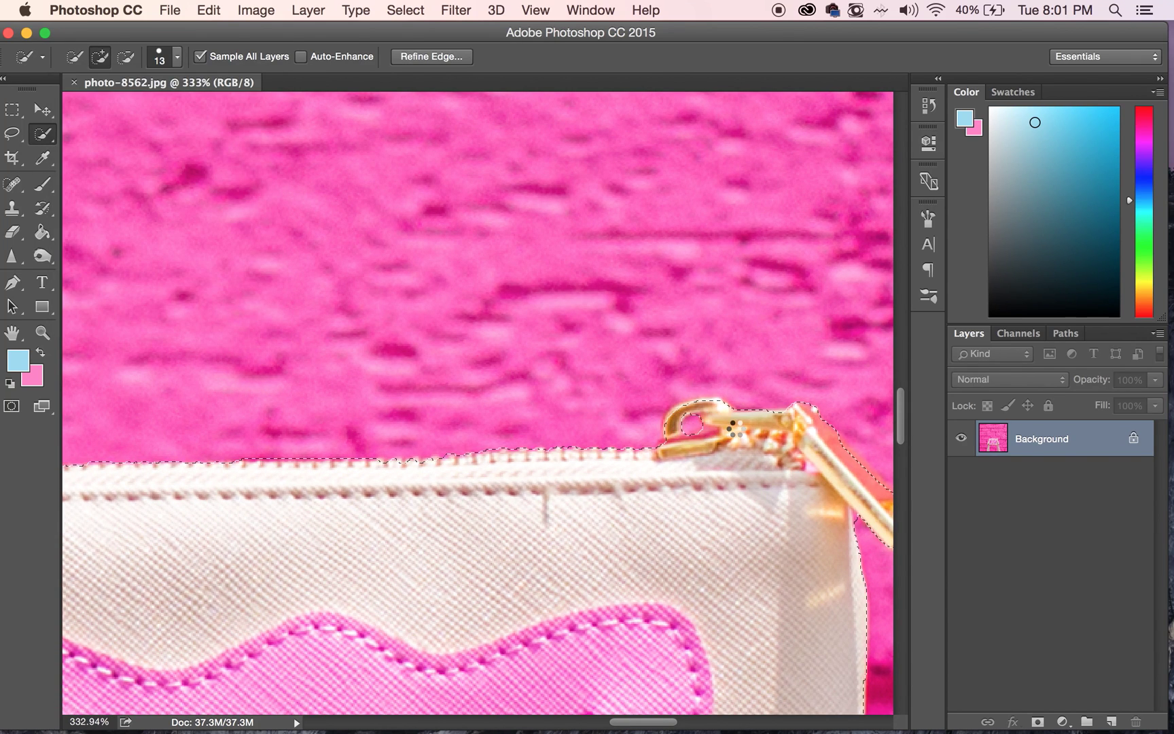
left_click(734, 428, "alt")
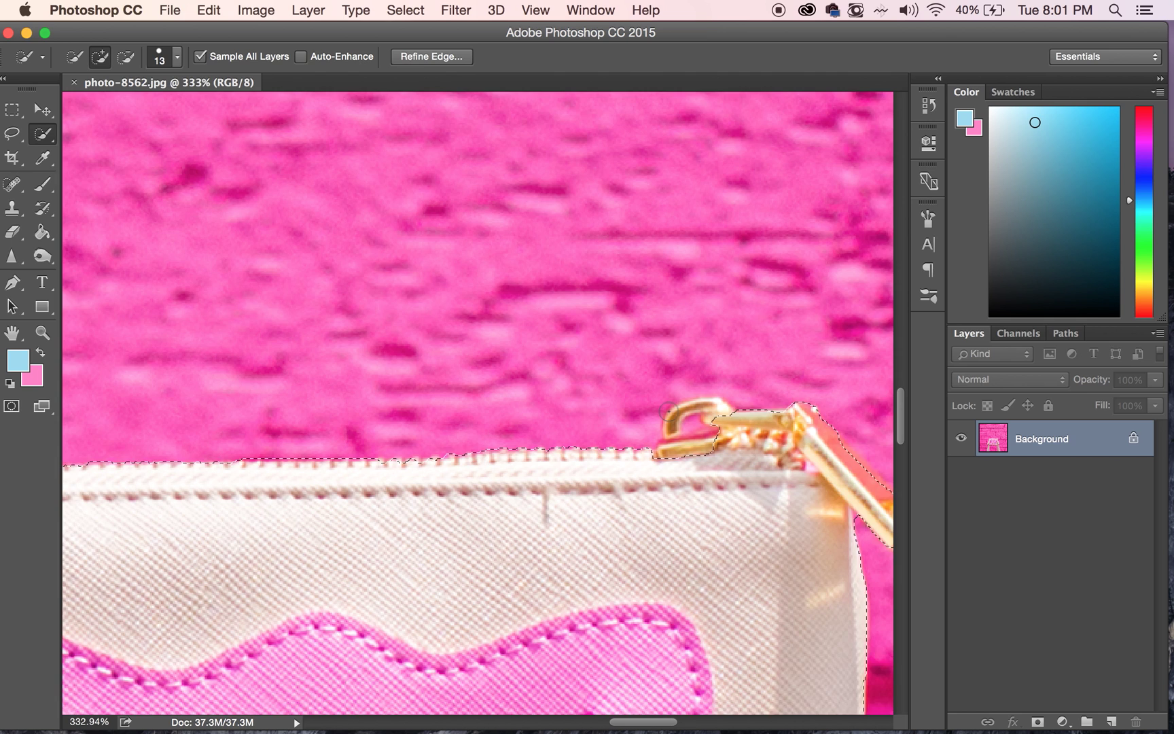
scroll(668, 411, "up", 3)
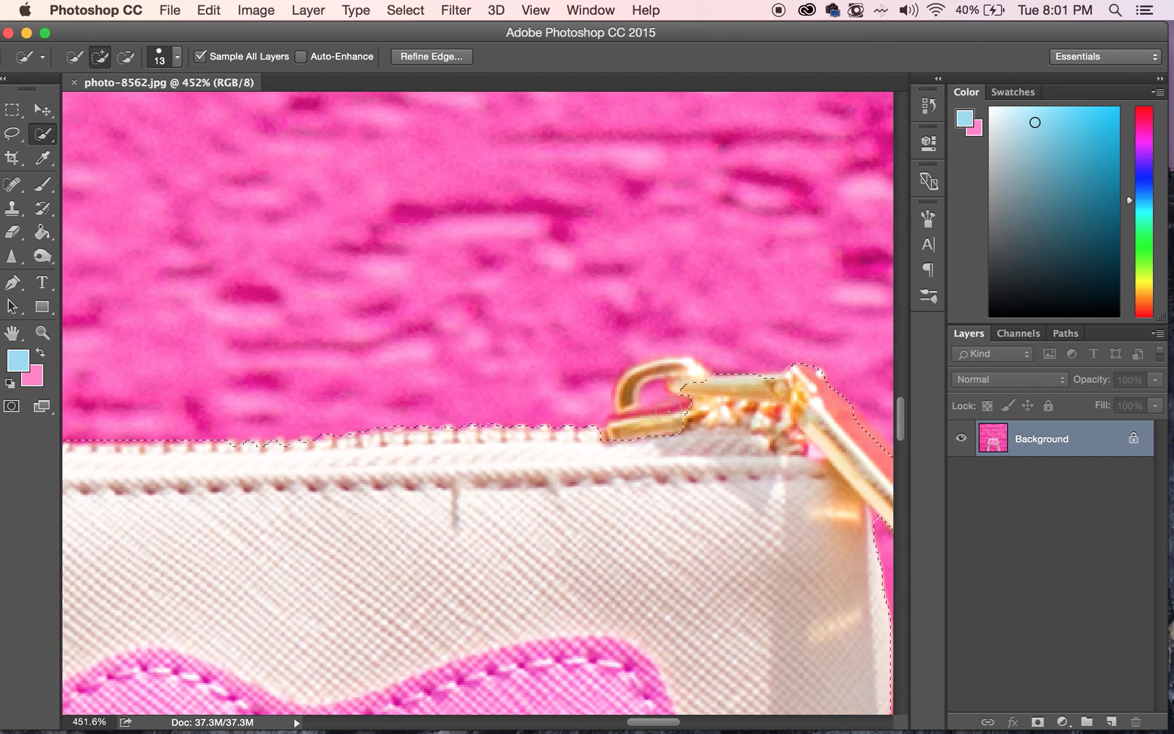
scroll(665, 408, "right", 2)
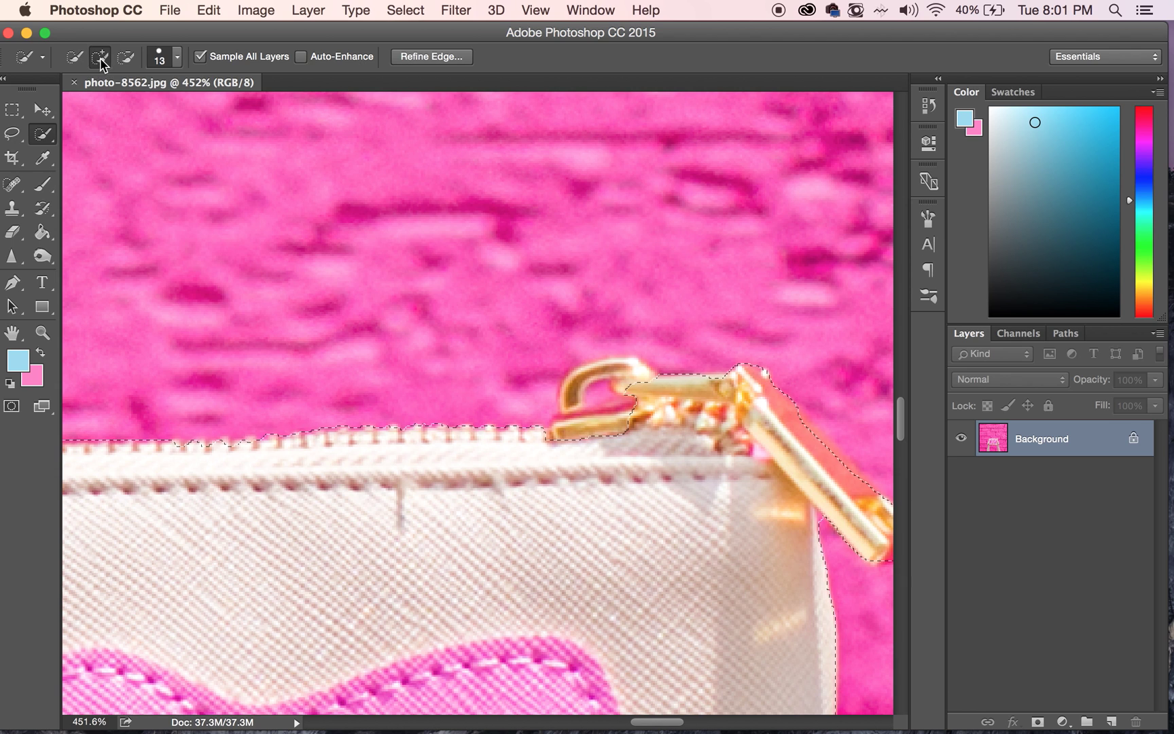
- Switch to a 9 px subtracting brush to refine the selection around the zipper tab
left_click(178, 58)
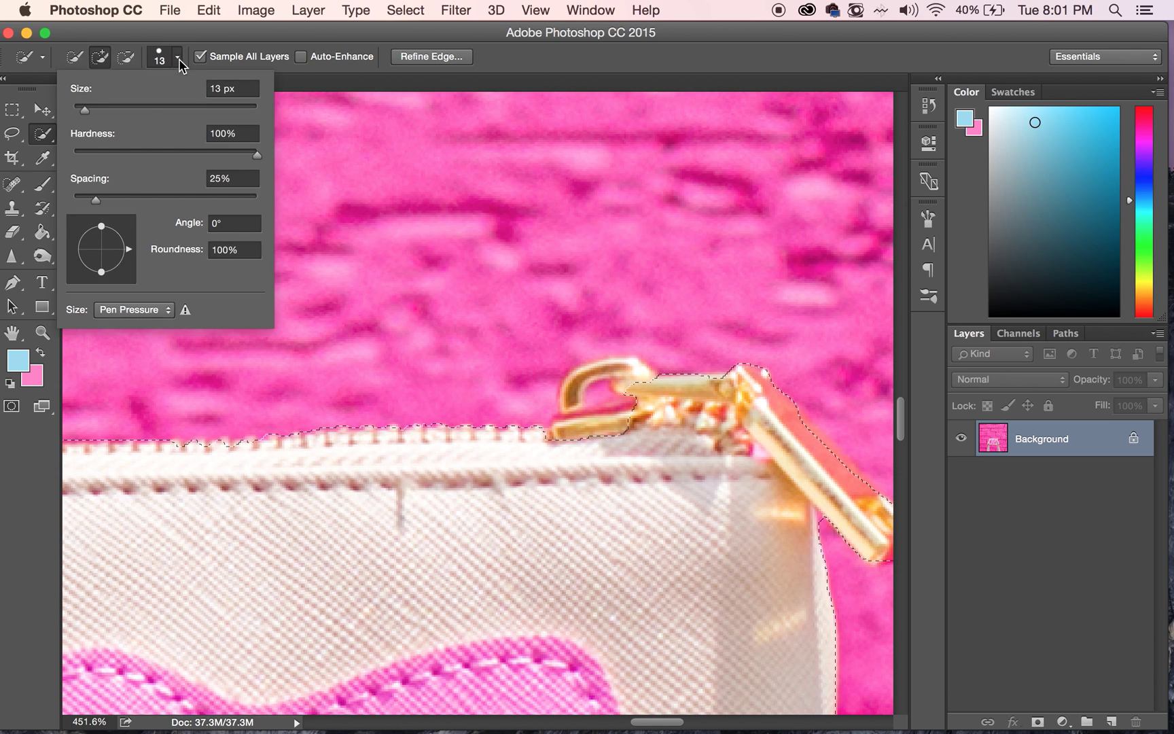
left_click_drag(82, 107, 80, 107)
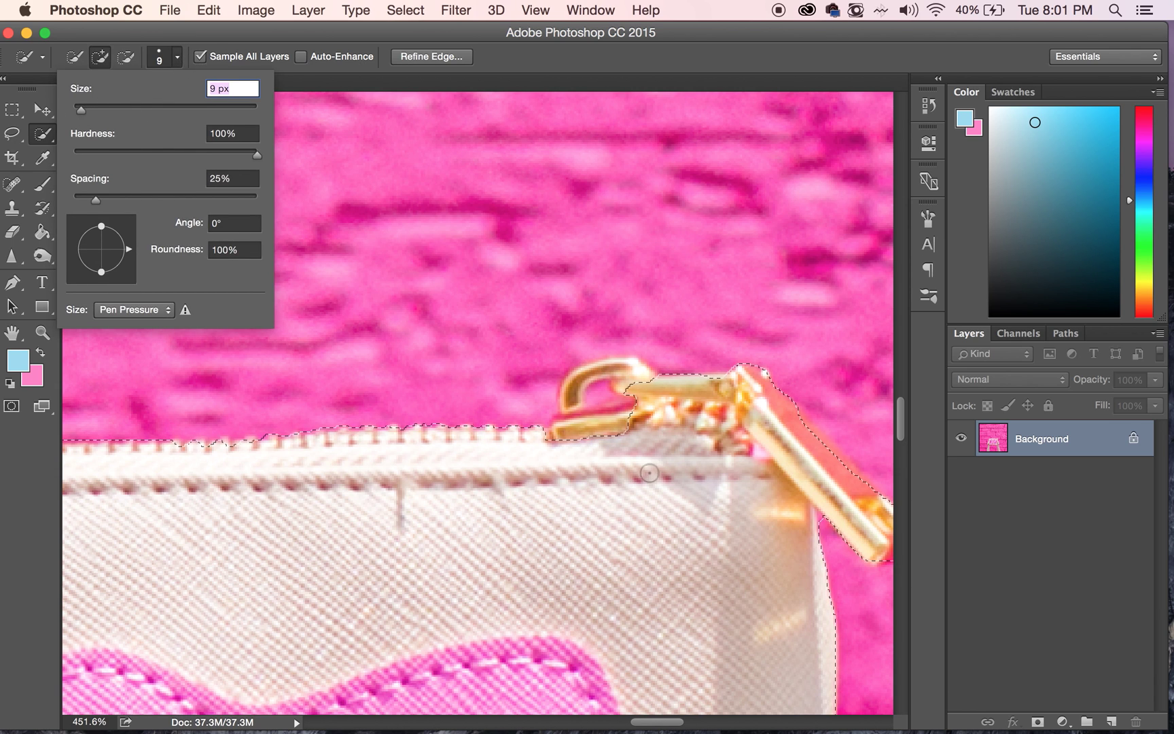
key("Return")
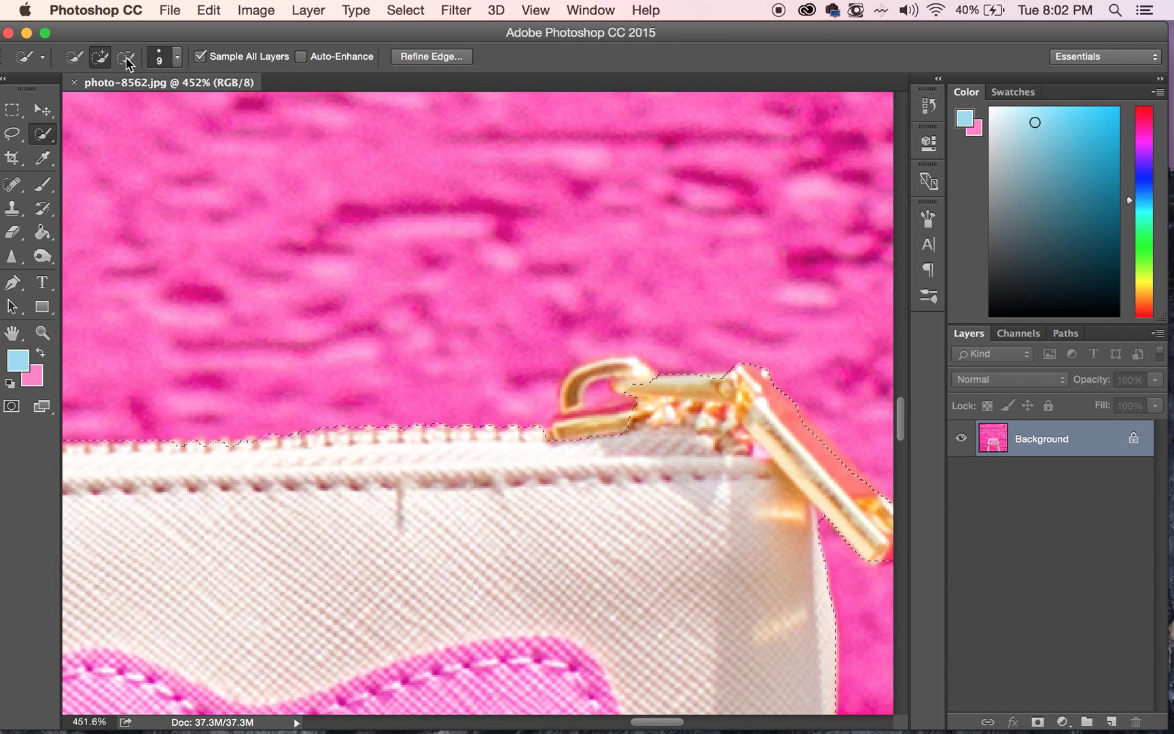
key("alt")
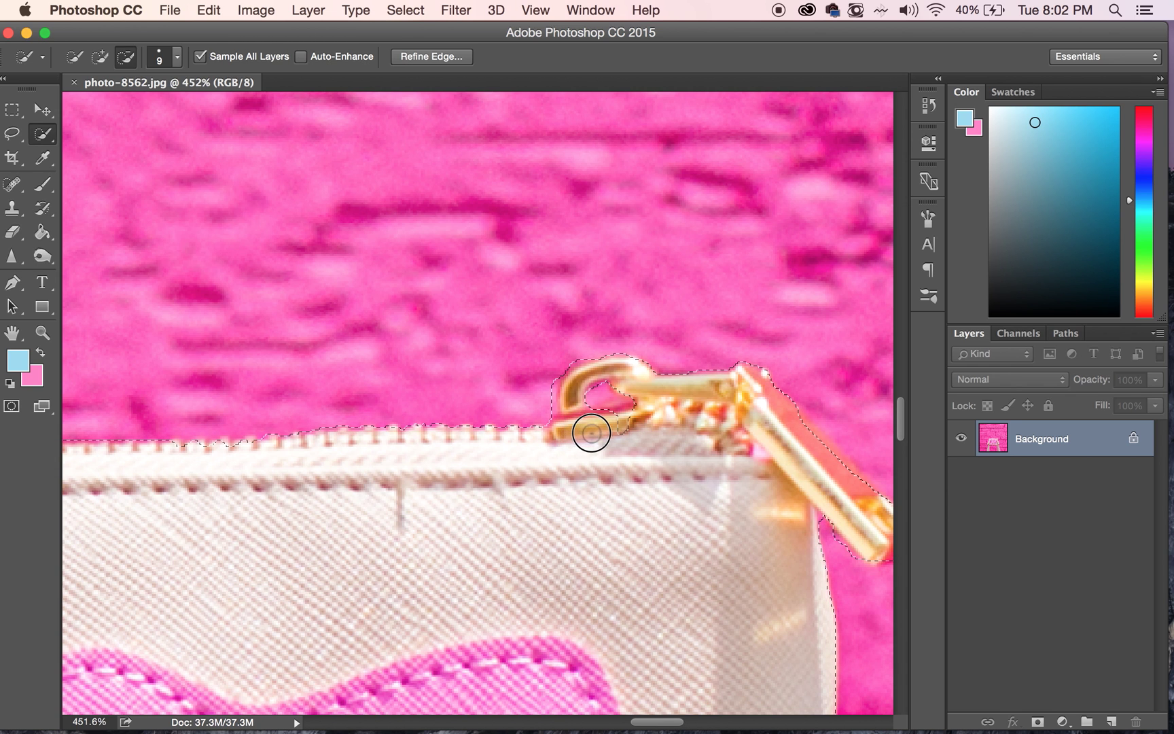
scroll(487, 410, "down", 5)
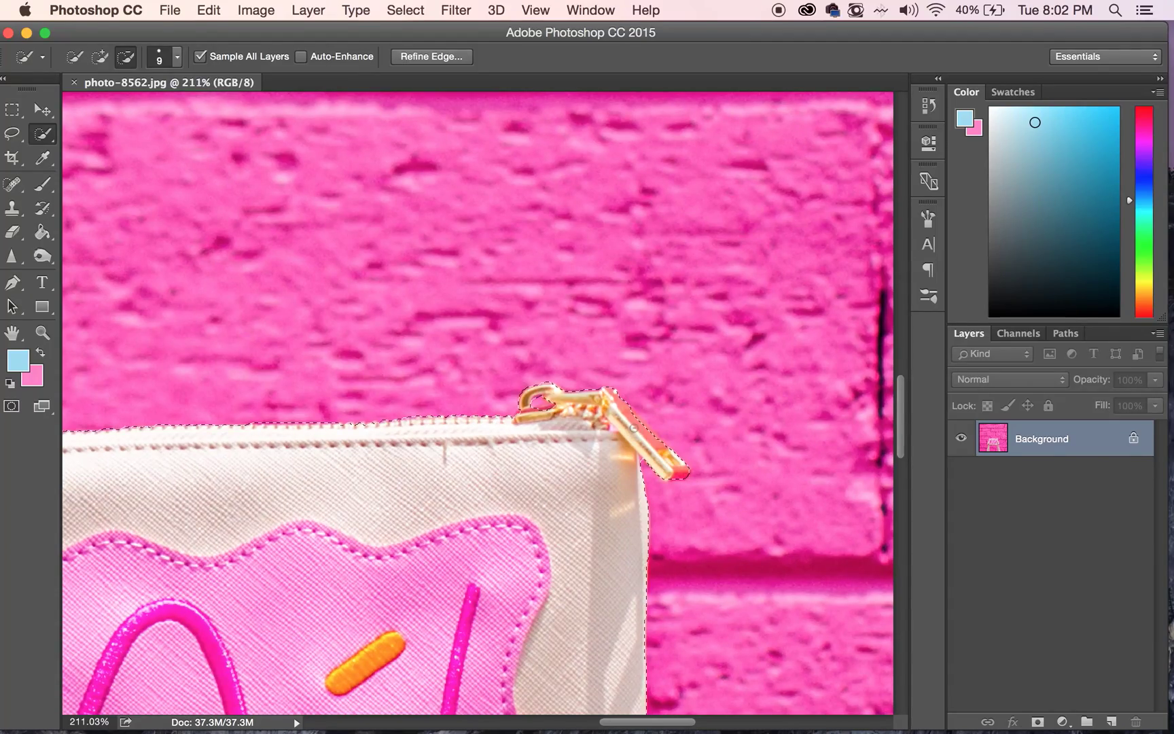
scroll(679, 472, "down", 2)
scroll(655, 485, "down", 4)
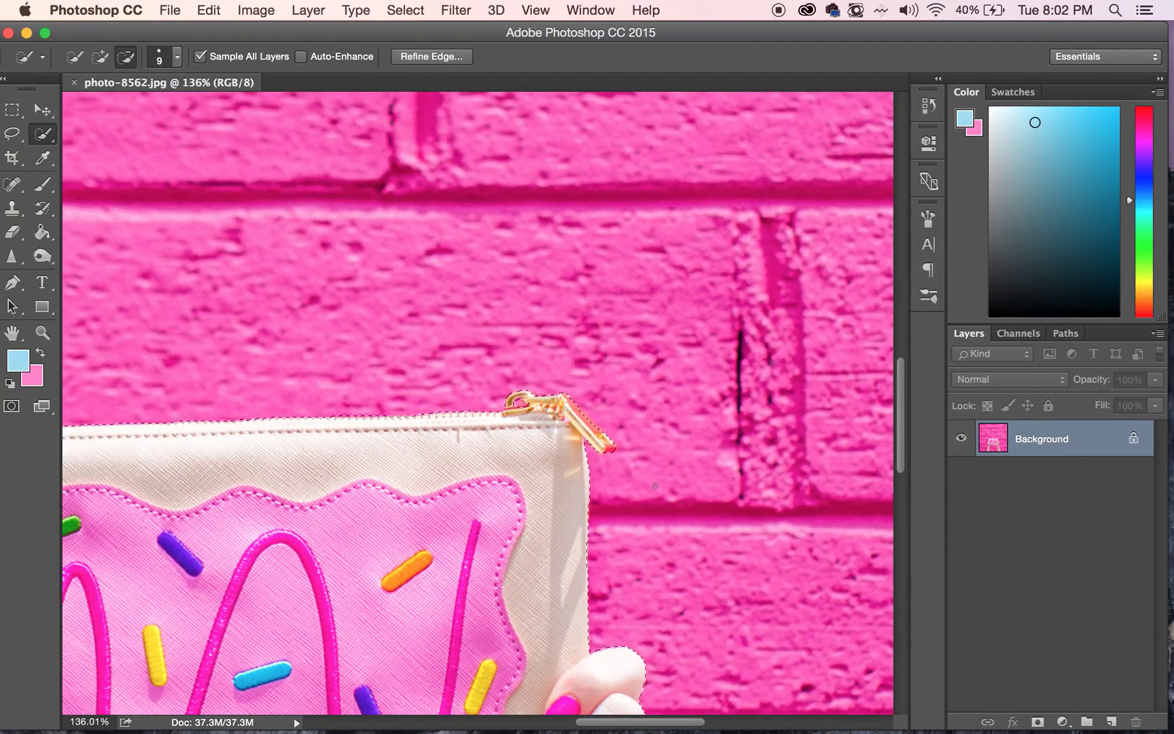
scroll(478, 420, "down", 3)
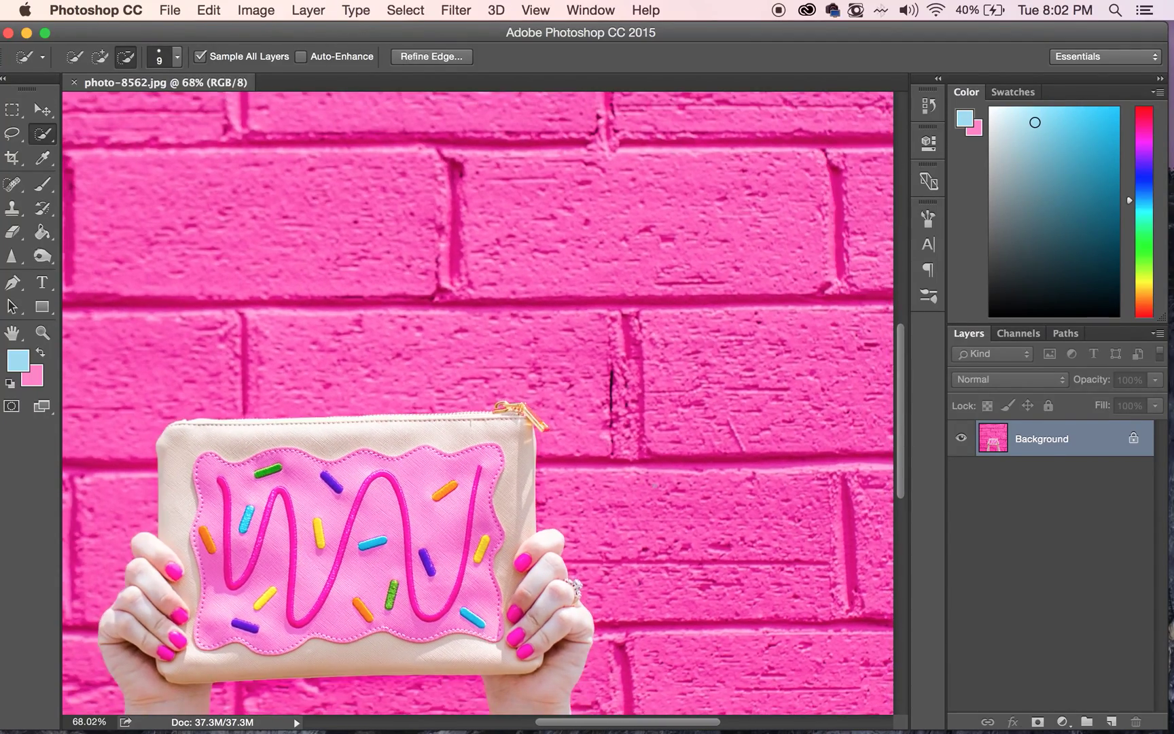
scroll(478, 414, "down", 3)
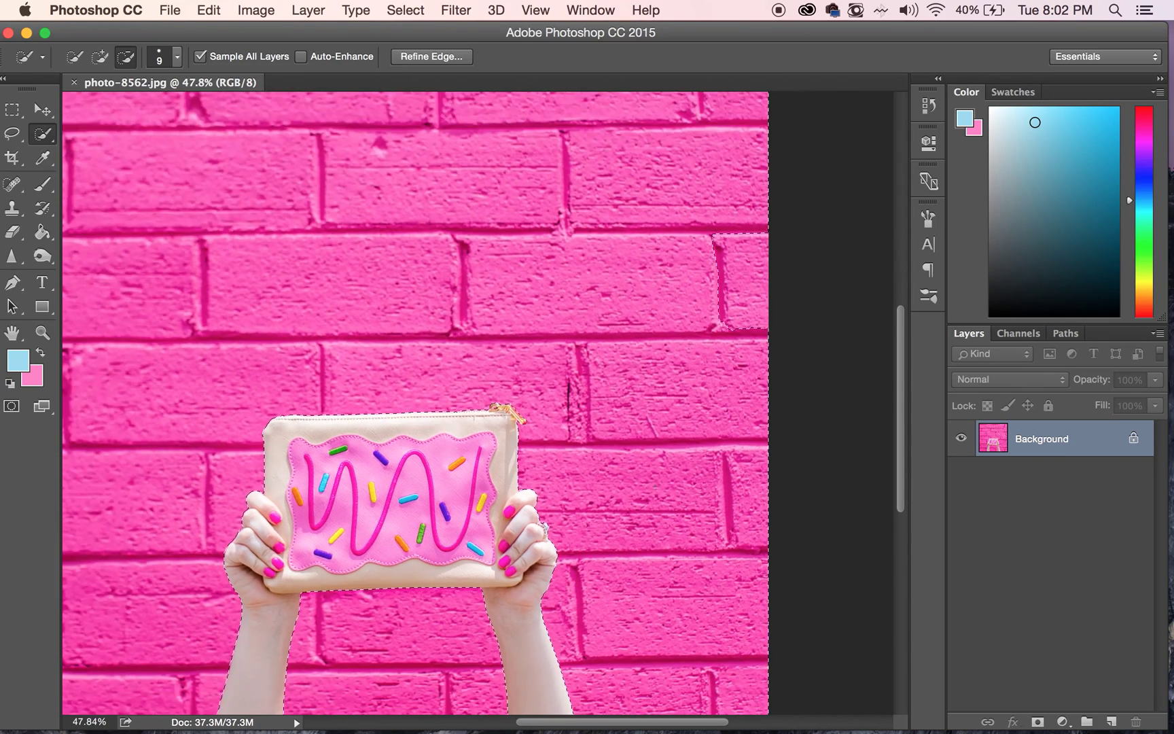
scroll(478, 414, "down", 2)
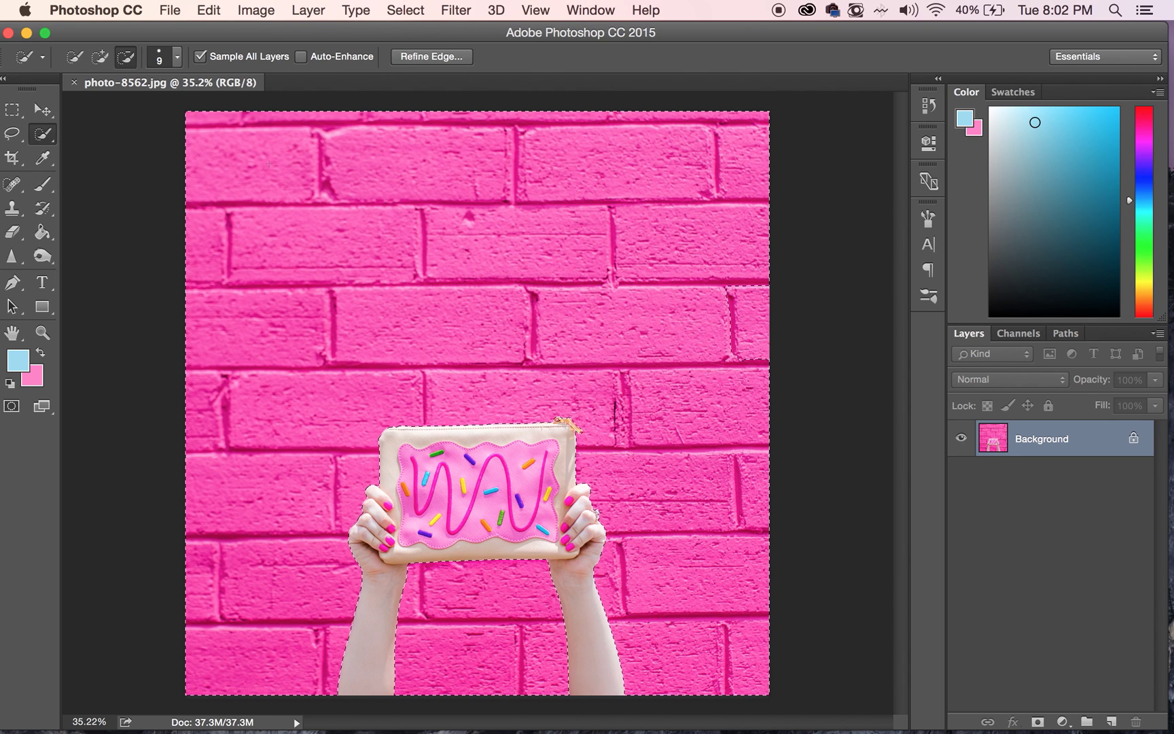
left_click(263, 9)
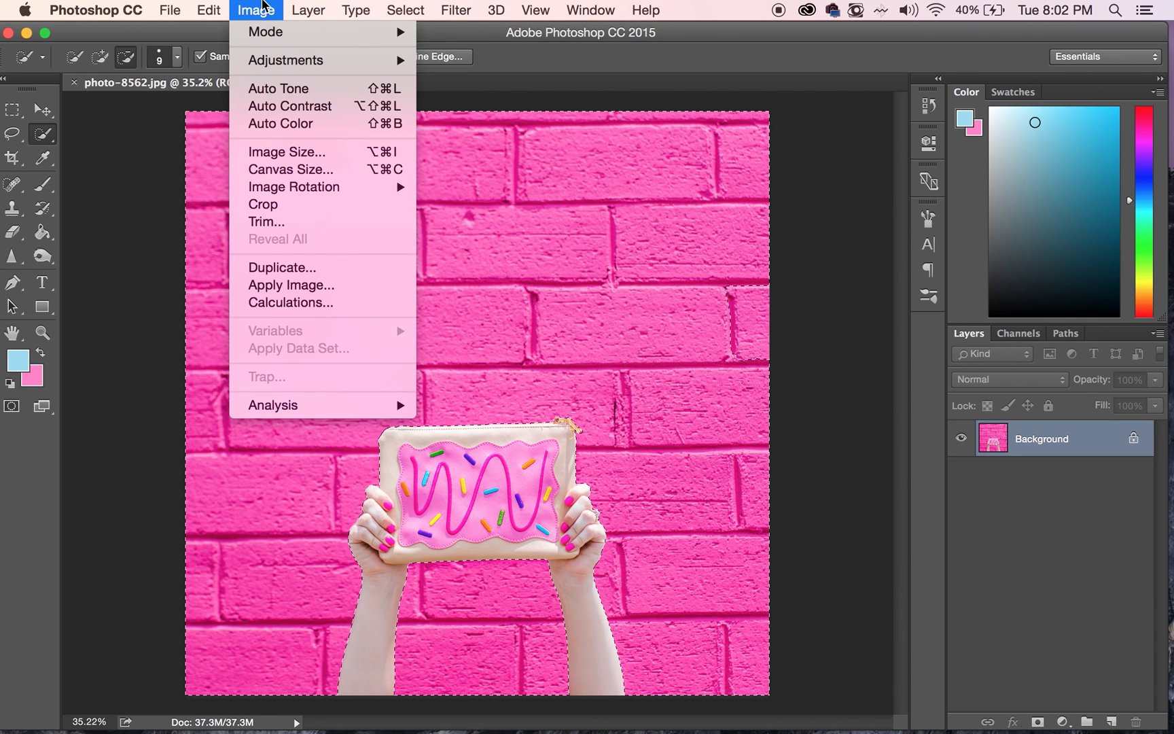
mouse_move(286, 63)
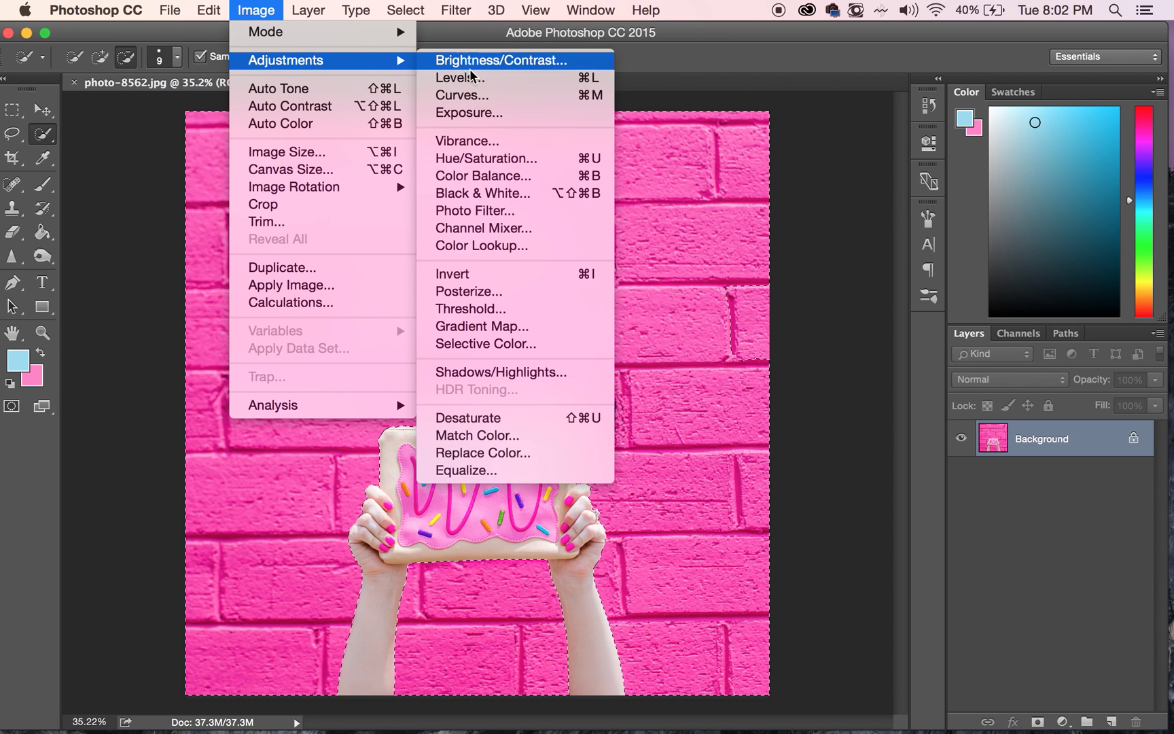
left_click(490, 165)
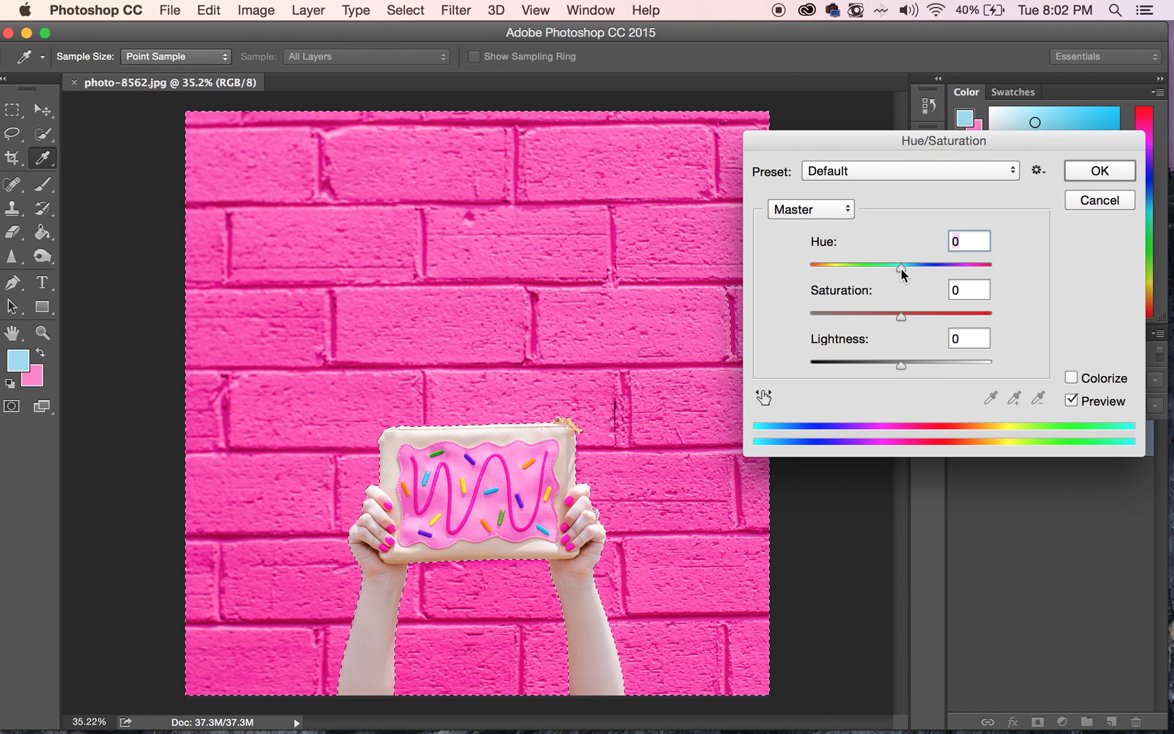
left_click_drag(901, 269, 960, 272)
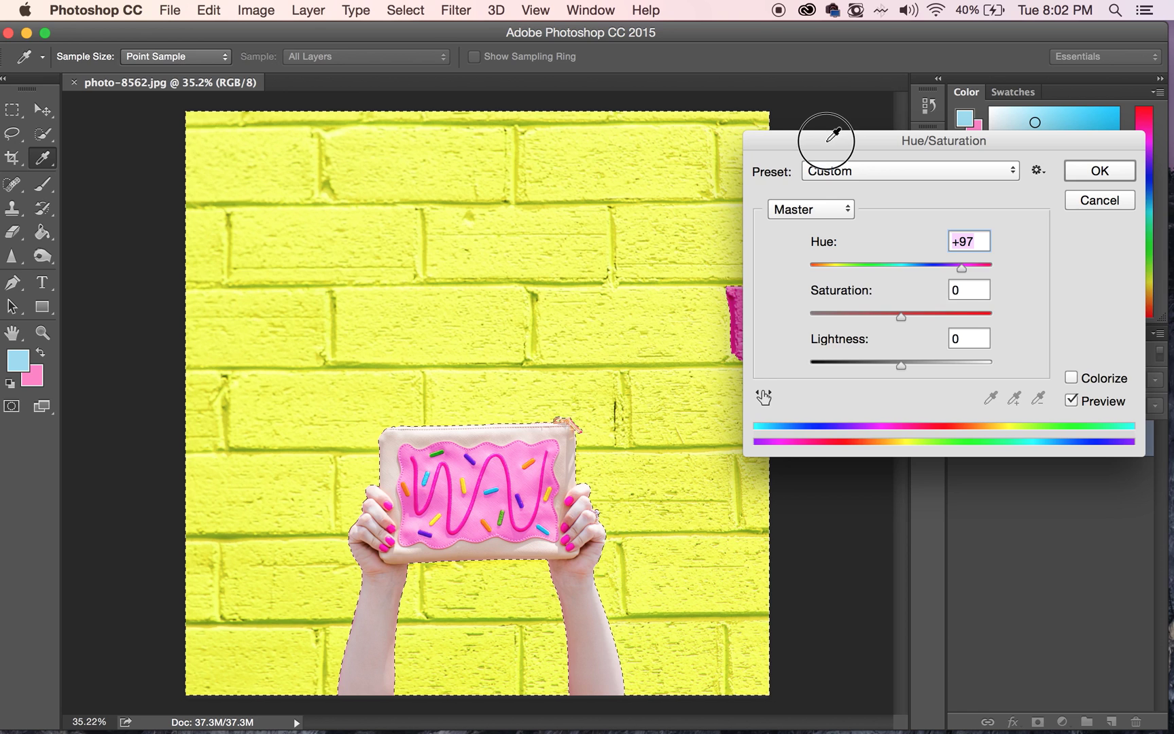
left_click_drag(828, 139, 889, 169)
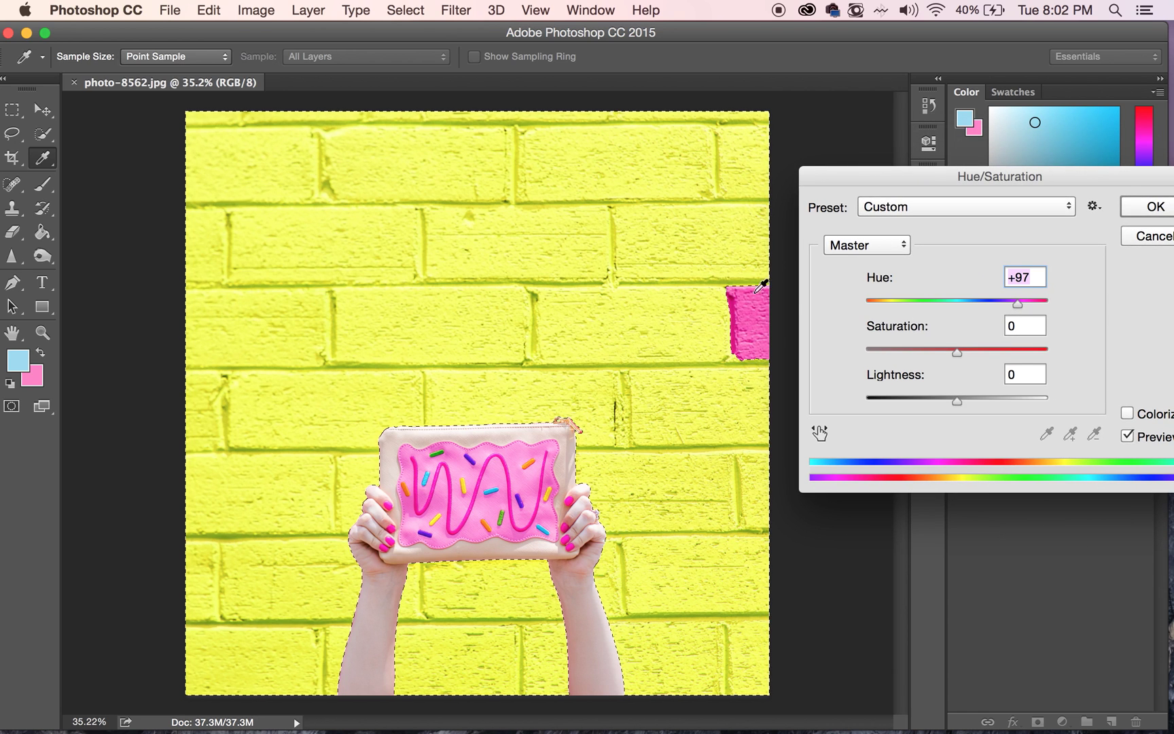
left_click(1155, 236)
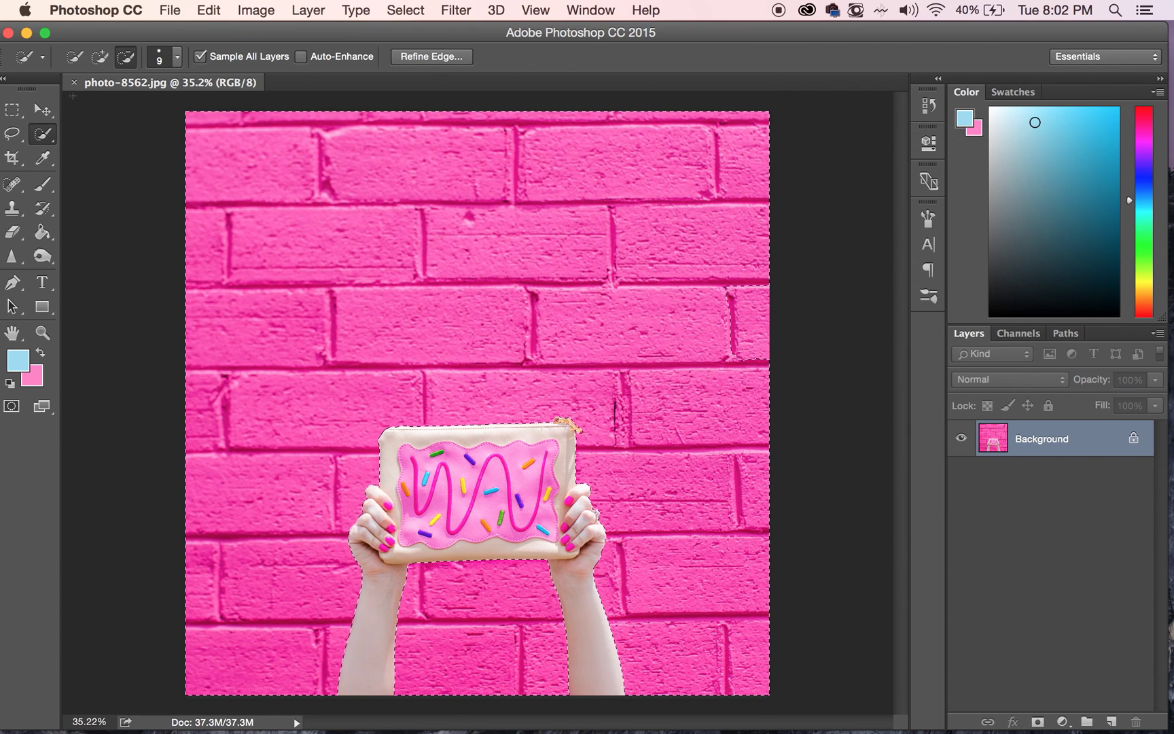
left_click(100, 56)
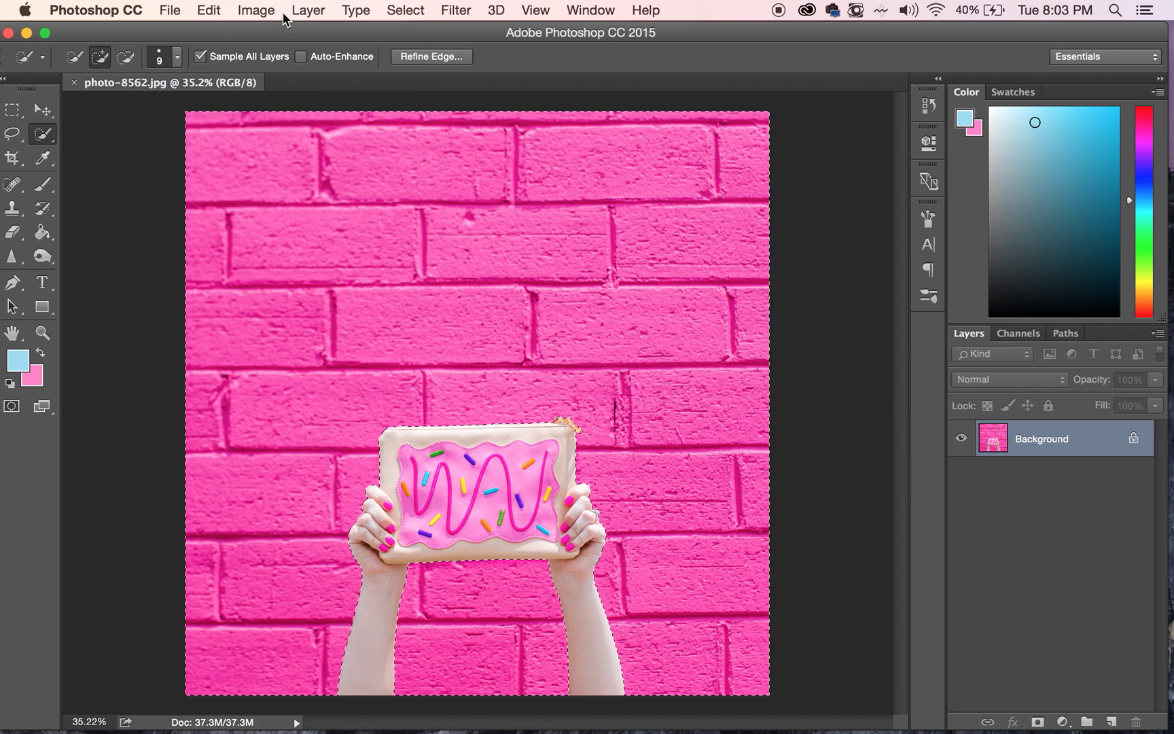
left_click(206, 8)
left_click(256, 9)
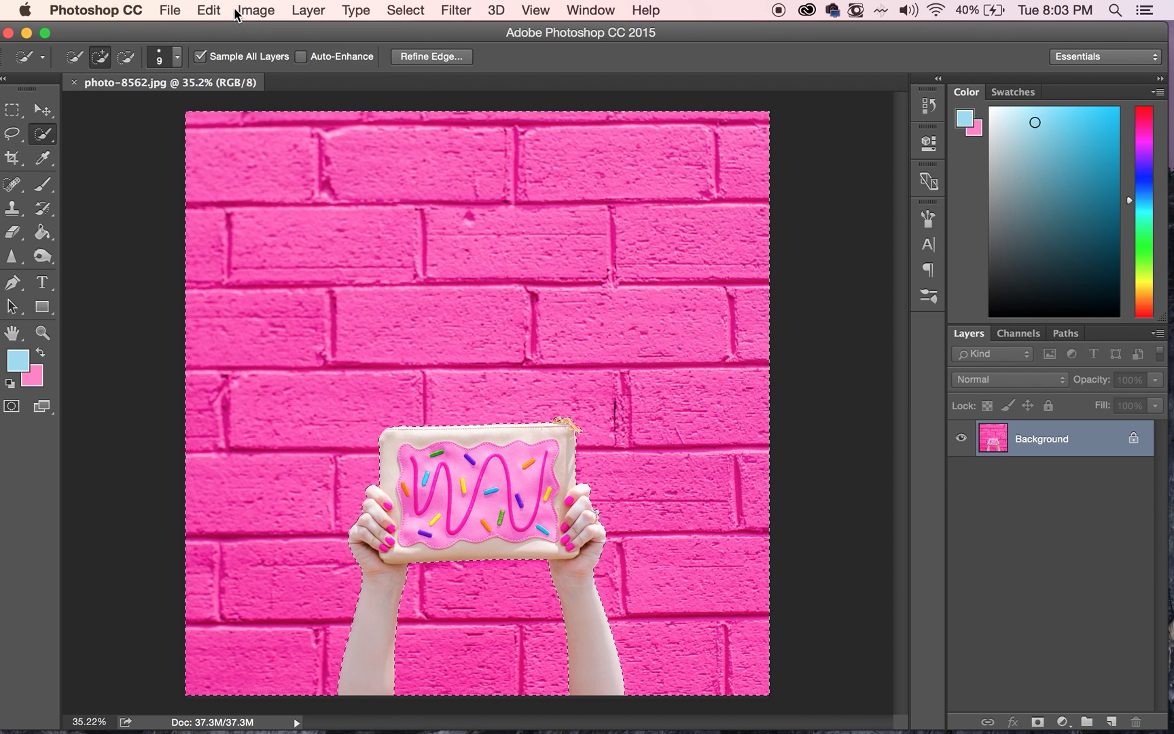
- Apply a Hue/Saturation shift of -57 to turn the brick wall purple
left_click(256, 10)
mouse_move(252, 64)
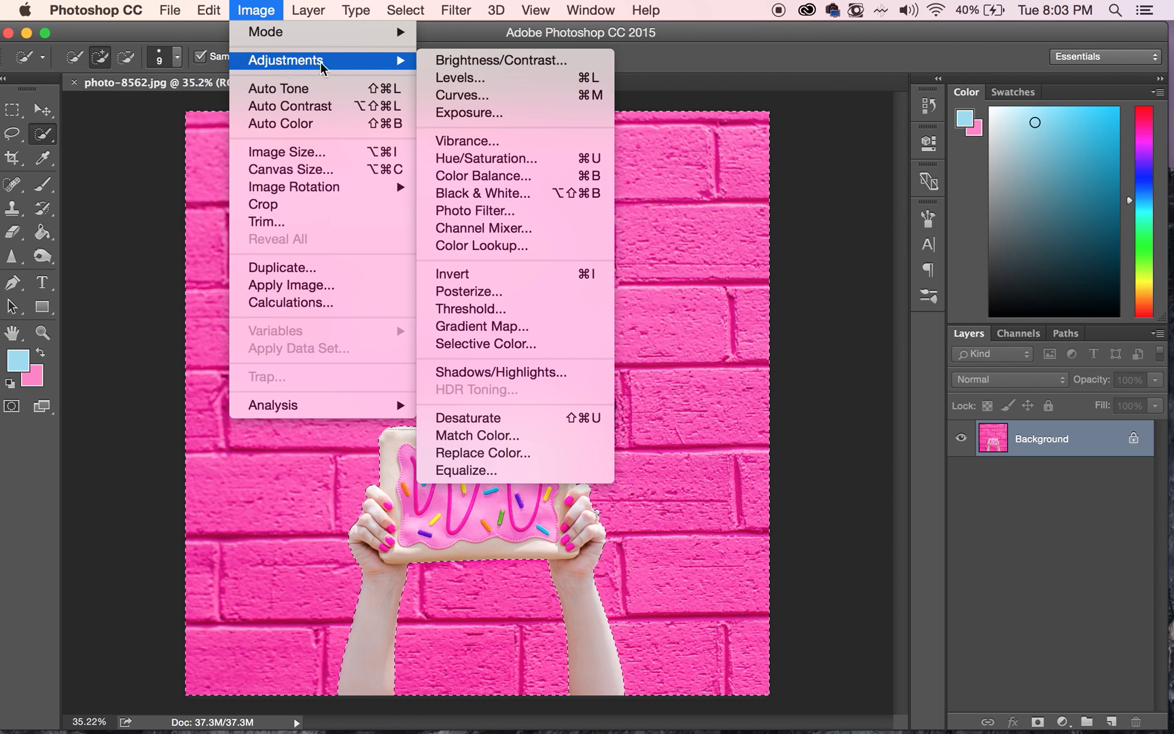
left_click(498, 160)
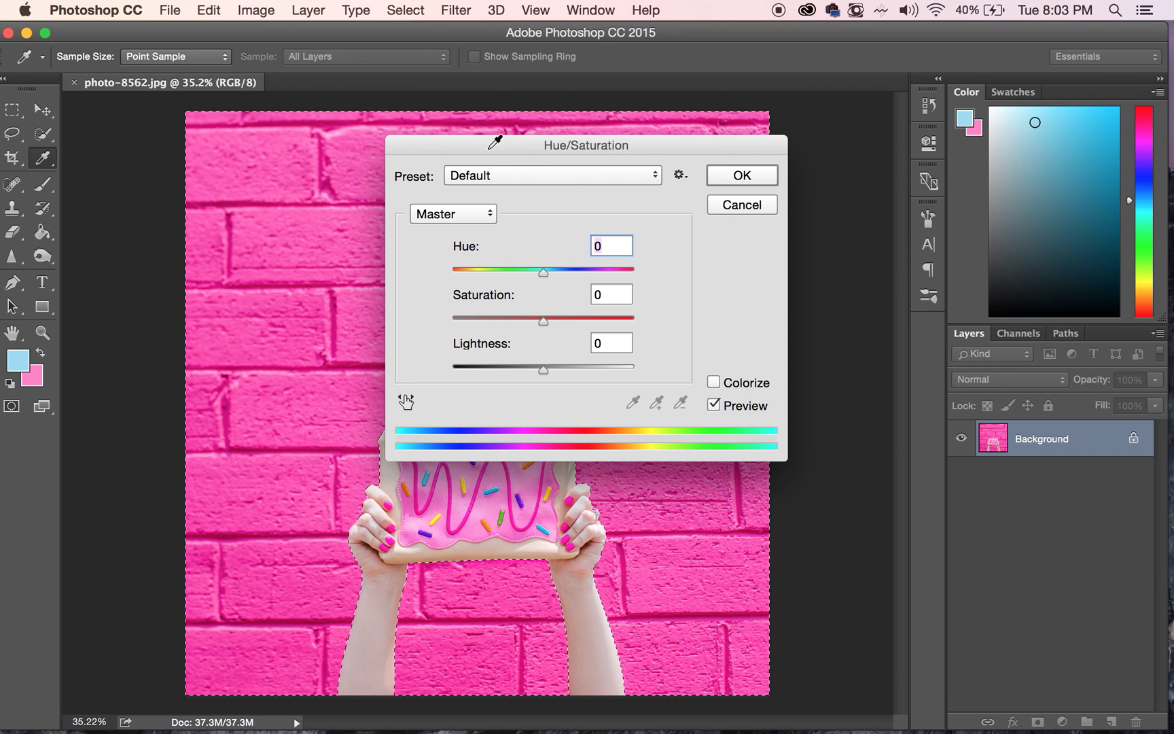
left_click_drag(480, 145, 873, 143)
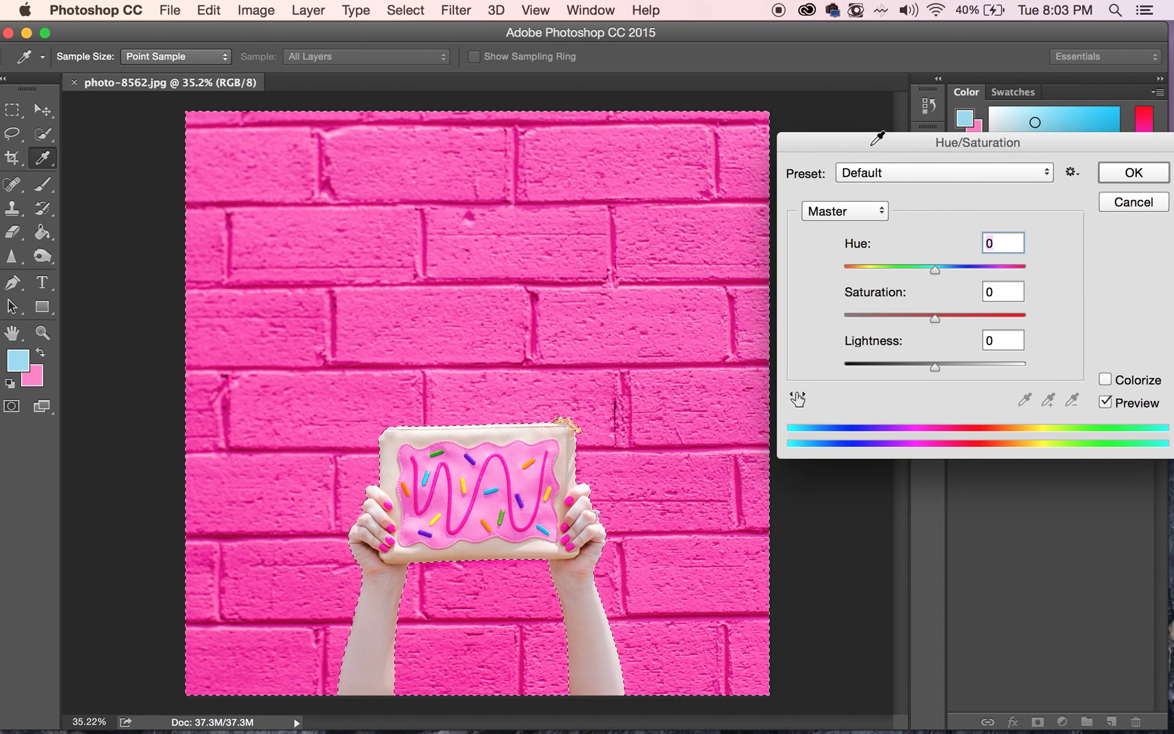
left_click_drag(934, 269, 902, 270)
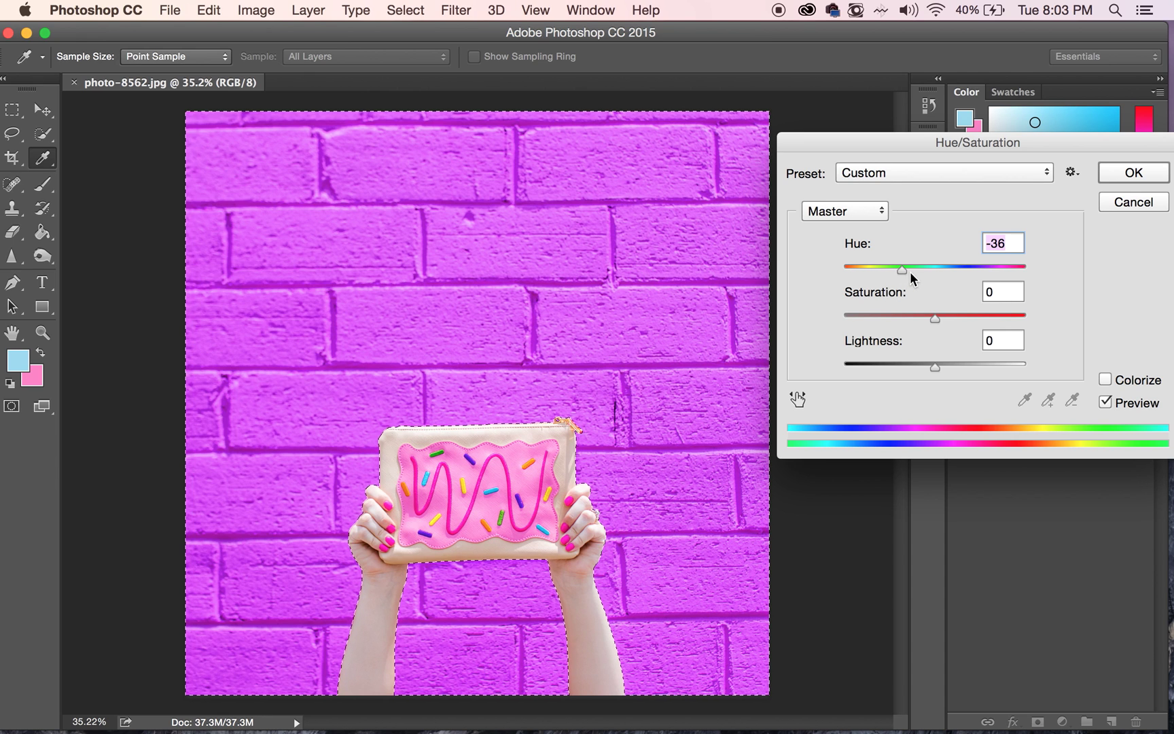
left_click_drag(904, 269, 890, 272)
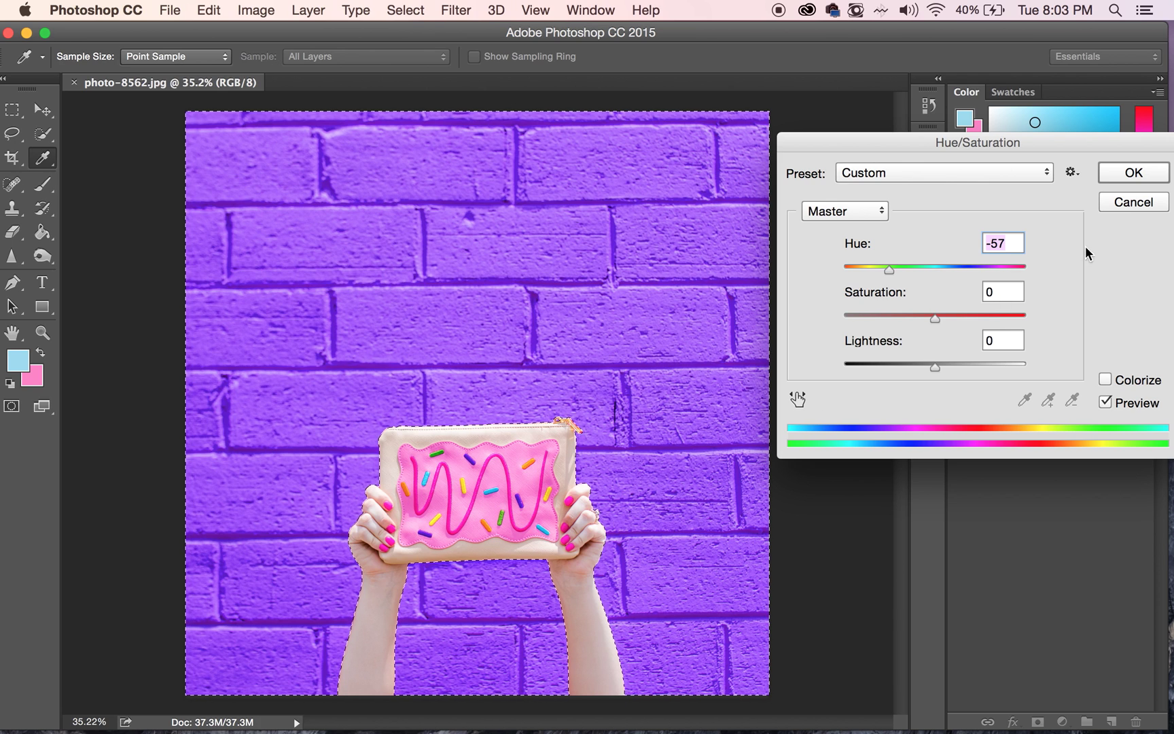
left_click(1133, 173)
- Return to Quick Selection and deselect the wall
key("w")
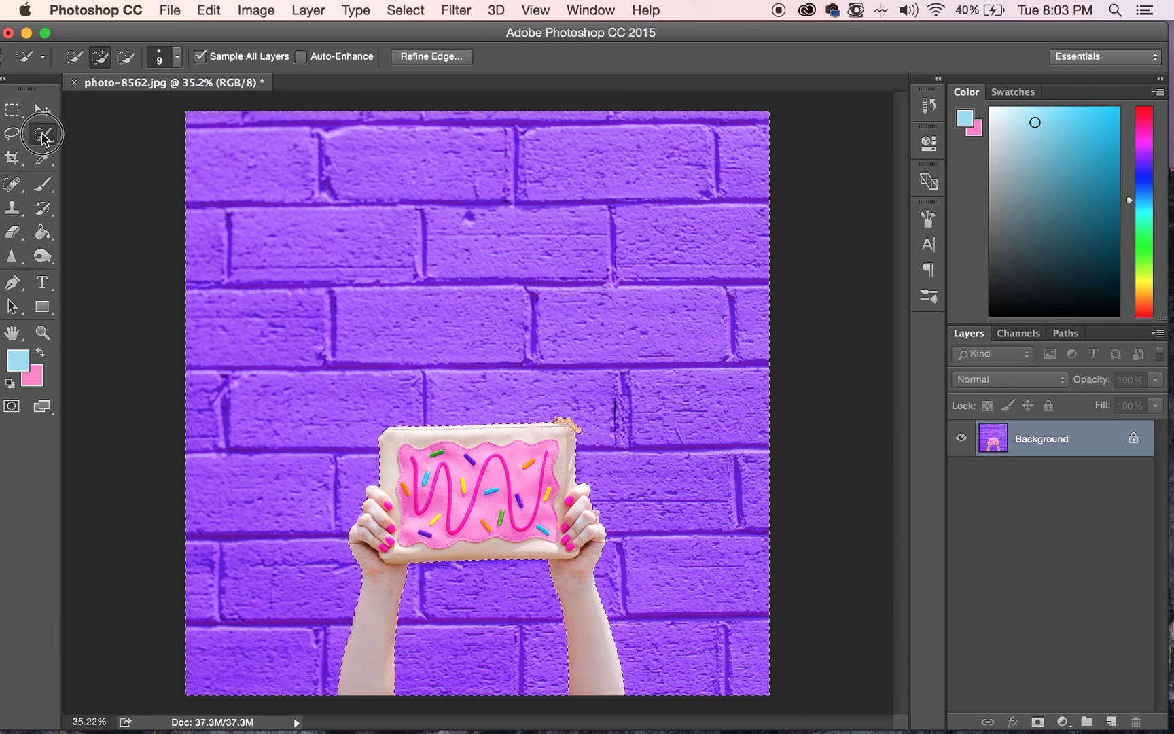
right_click(466, 365)
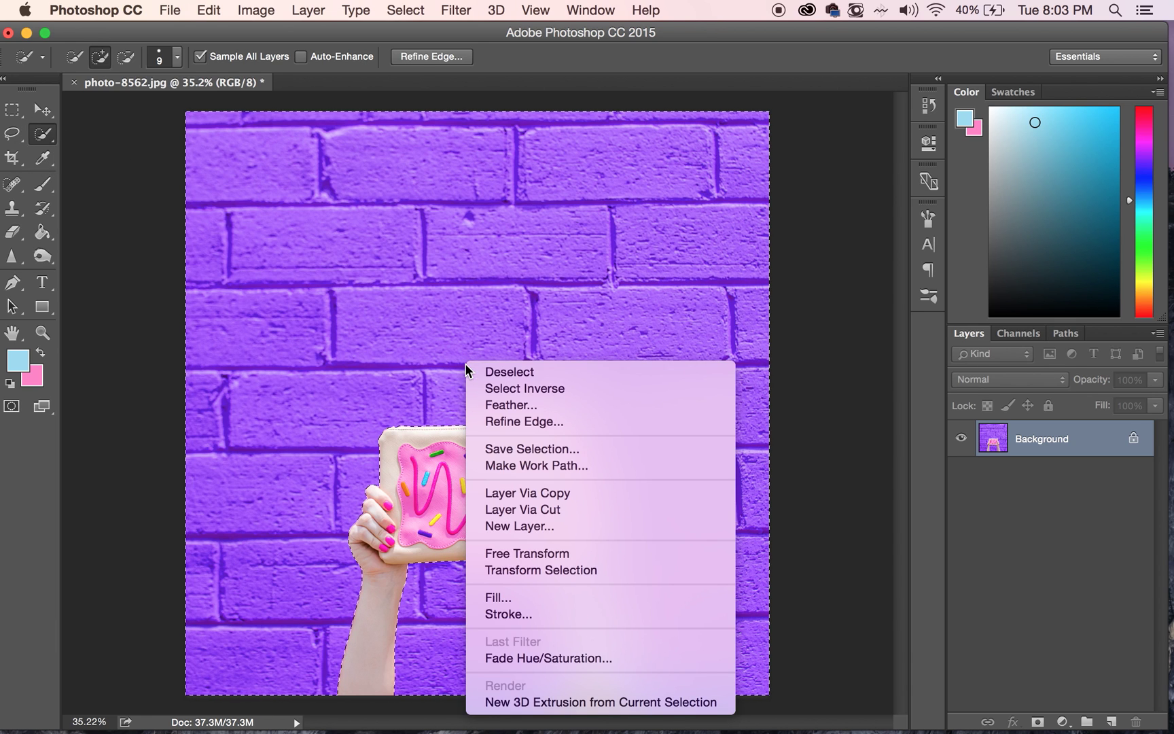
left_click(493, 373)
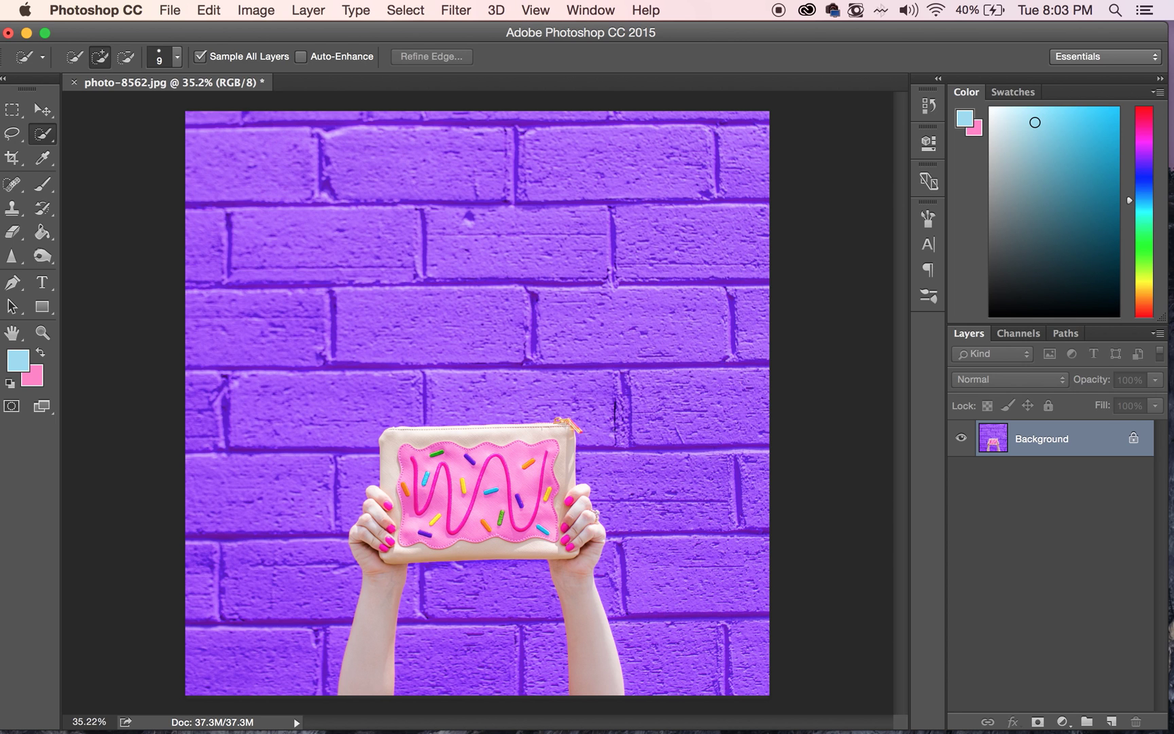
- Zoom to about 262% on the zipper pull, then reselect the Quick Selection tool
scroll(476, 405, "up", 6)
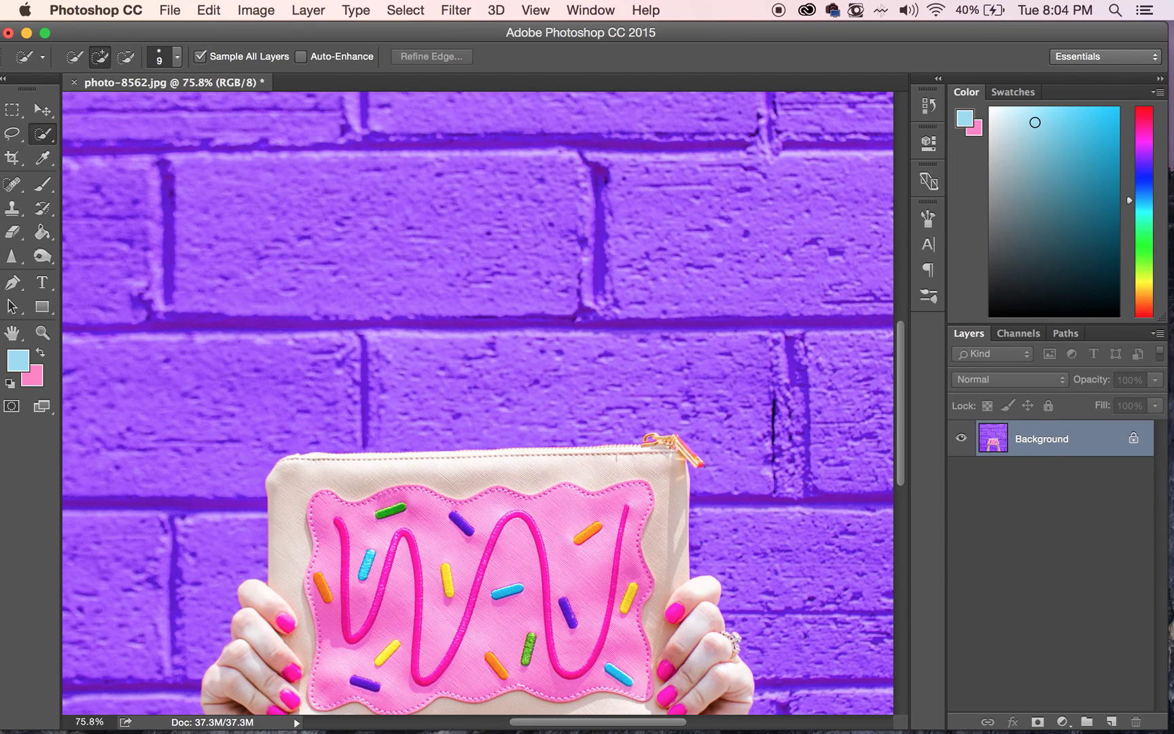
left_click(42, 109)
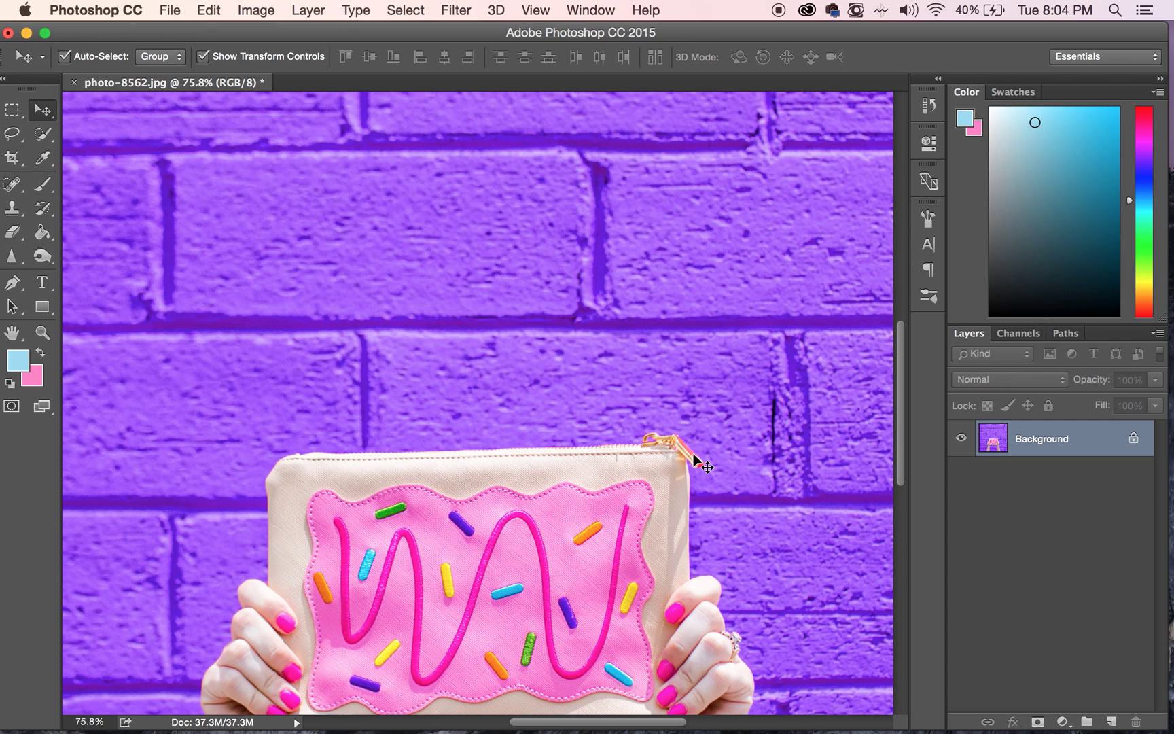
scroll(693, 454, "up", 5)
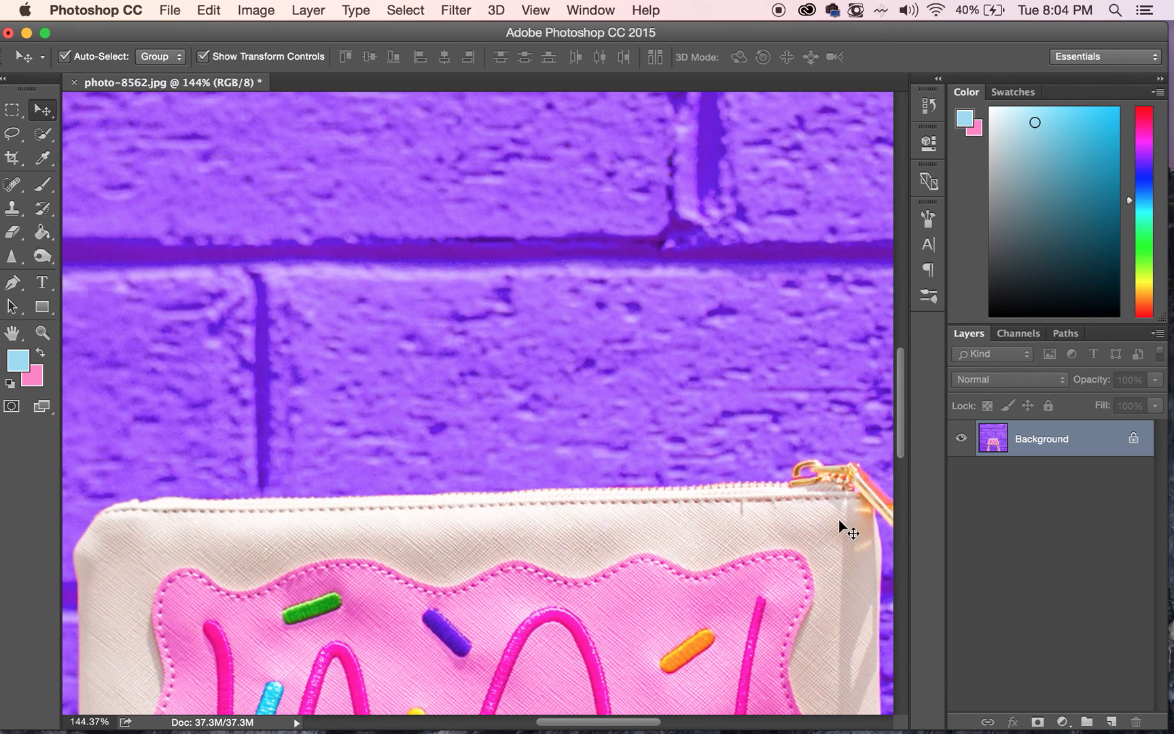
scroll(846, 498, "right", 5)
scroll(845, 498, "down", 2)
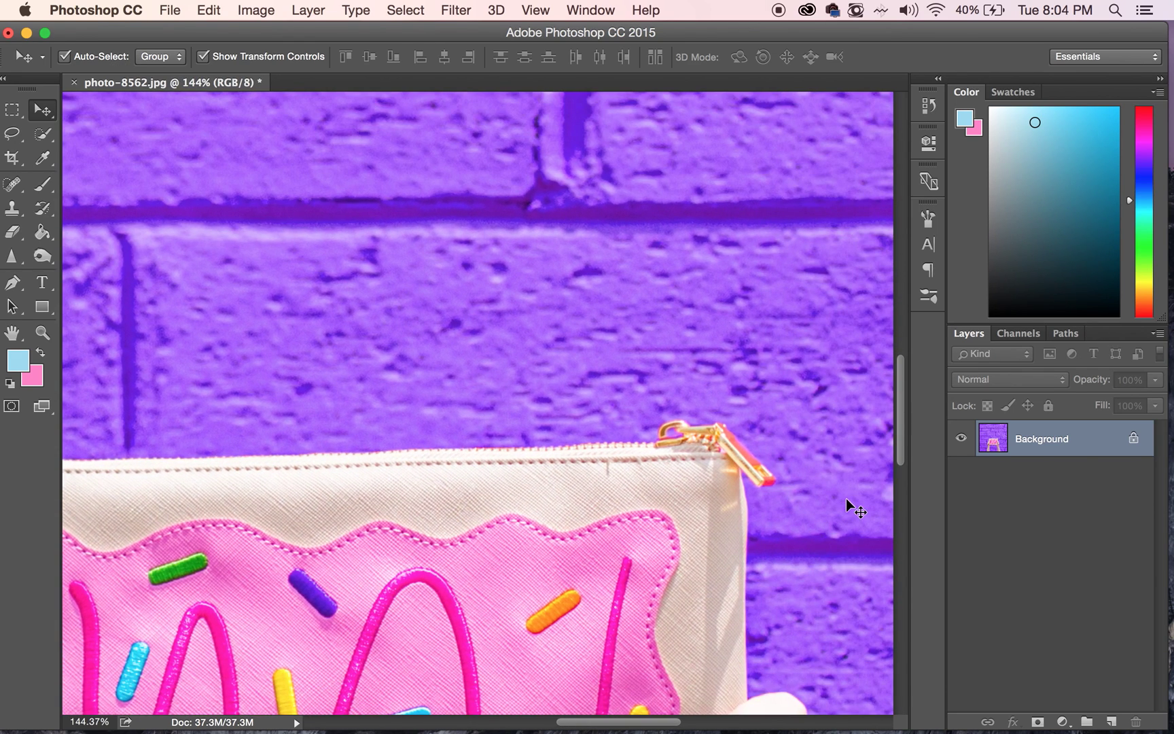
scroll(765, 459, "up", 4)
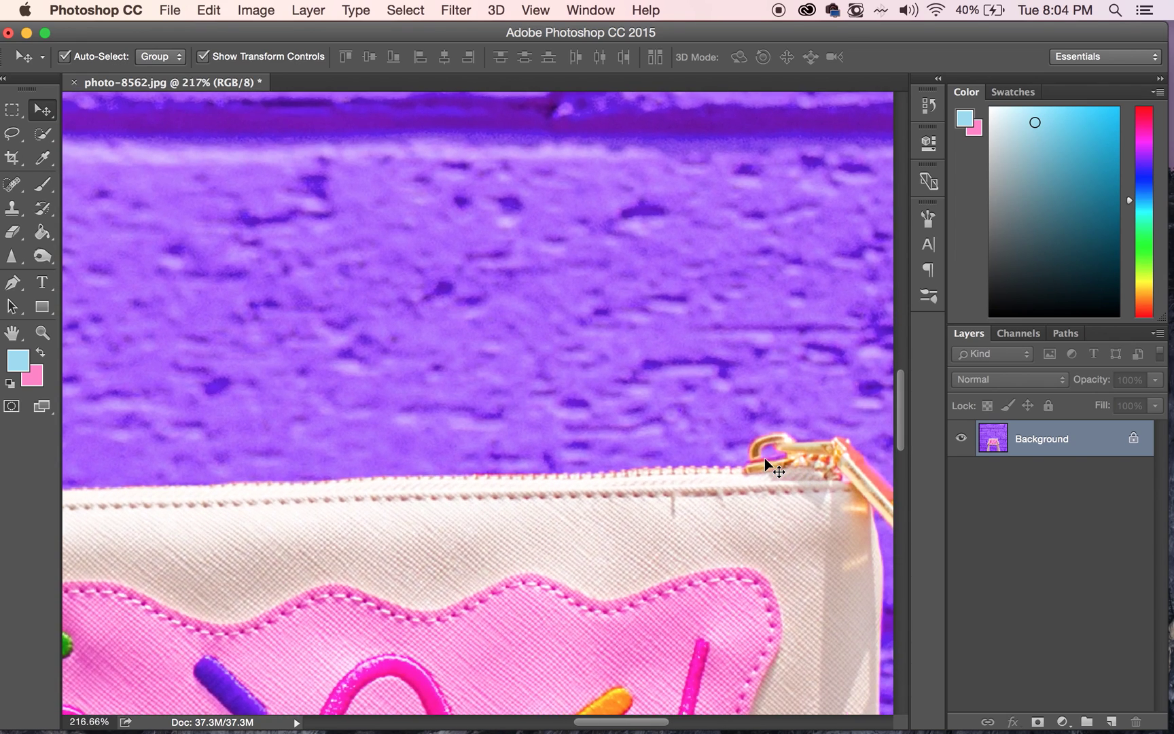
scroll(765, 459, "right", 4)
scroll(765, 459, "down", 2)
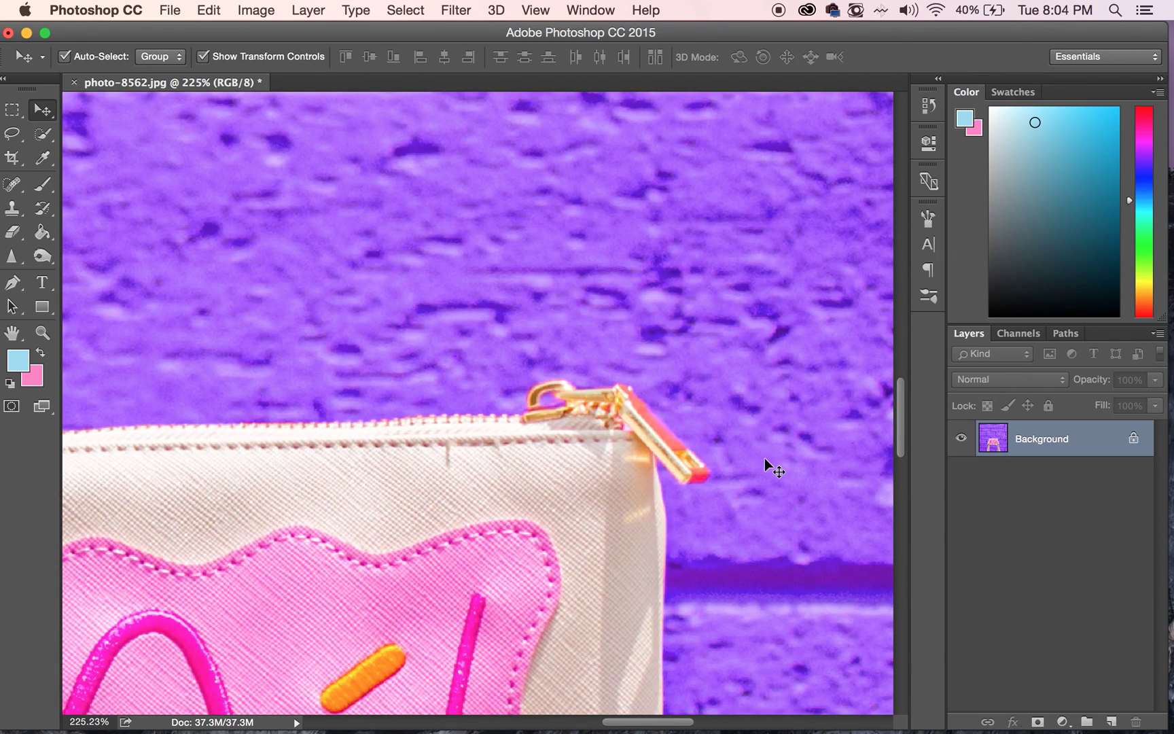
scroll(764, 458, "up", 2)
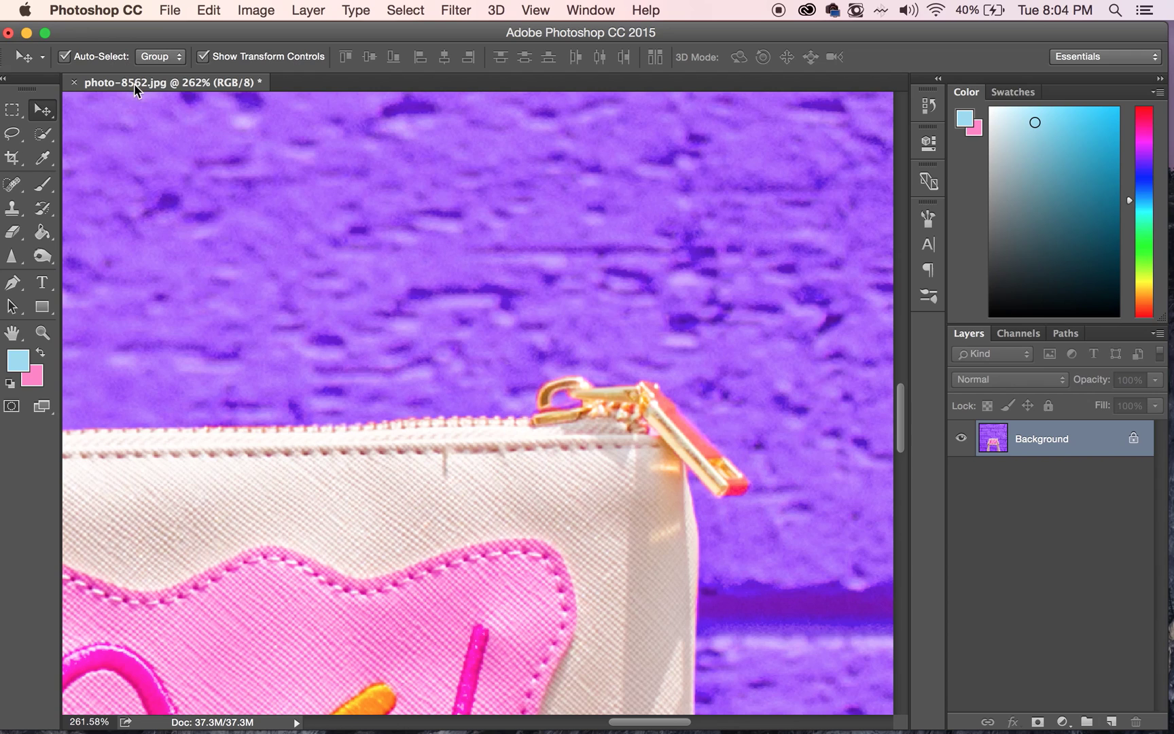
left_click(42, 134)
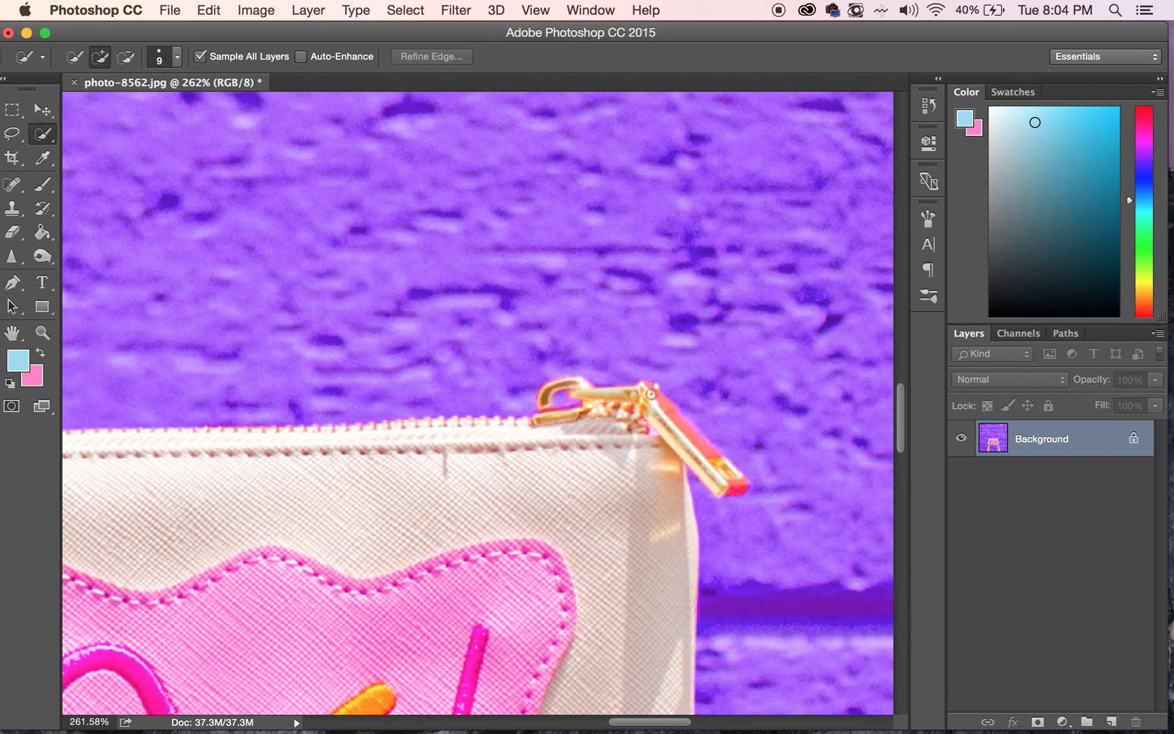
- Quick-select the zipper pull and apply a Hue/Saturation shift of -72
left_click_drag(650, 393, 741, 480)
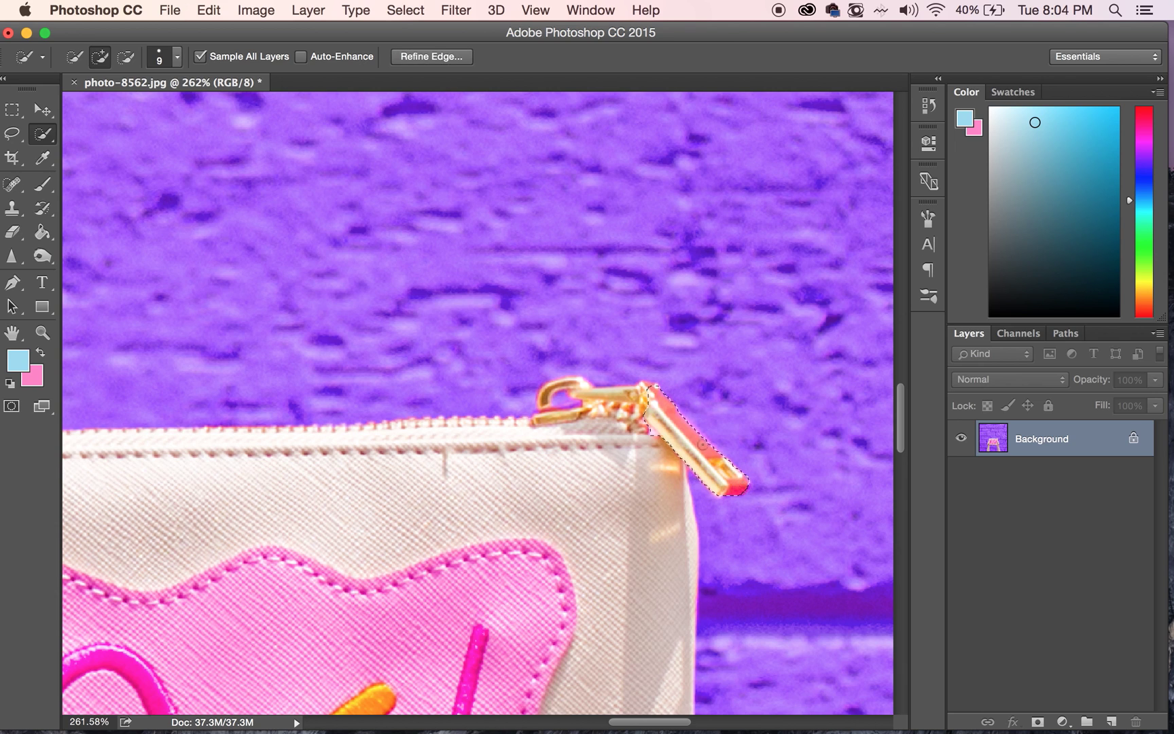
left_click(646, 385)
left_click(263, 8)
mouse_move(366, 61)
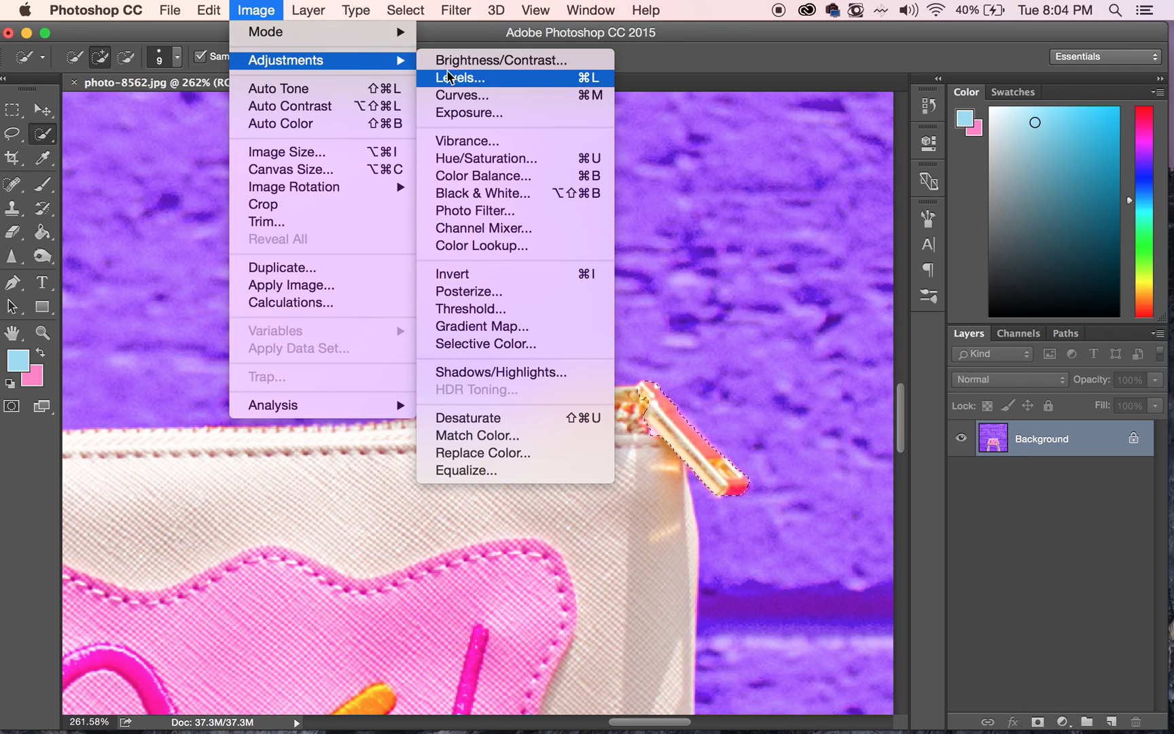
left_click(485, 158)
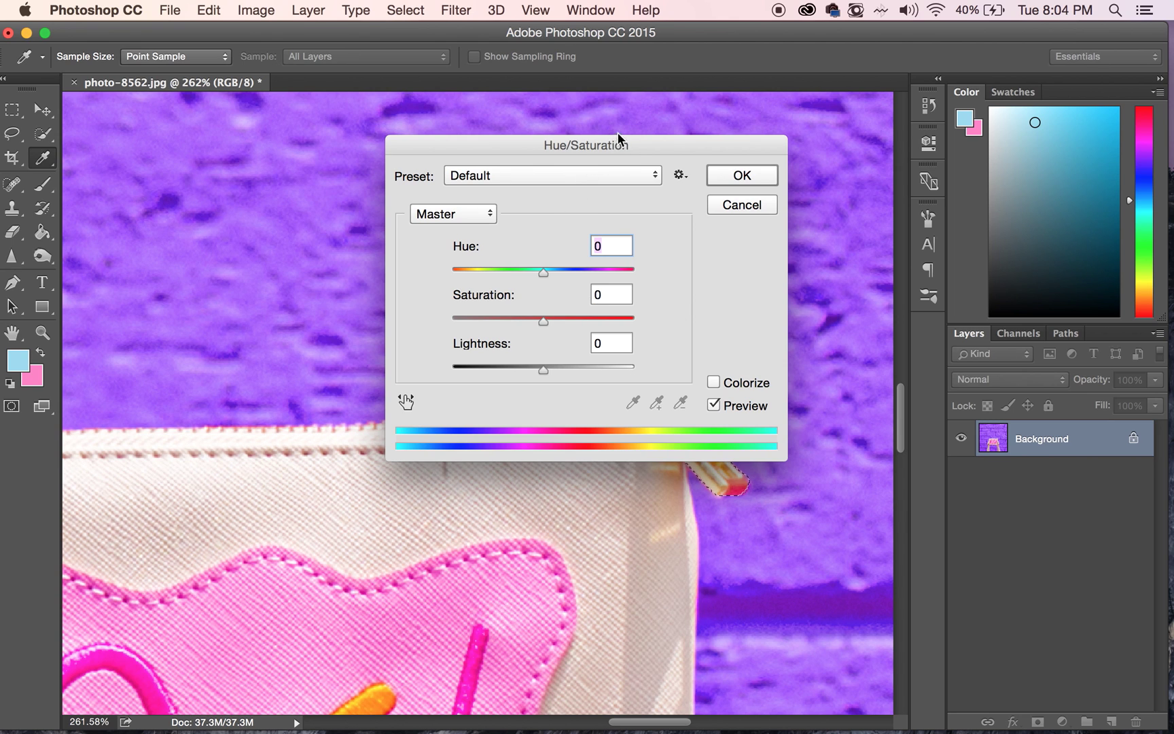
left_click_drag(624, 136, 371, 295)
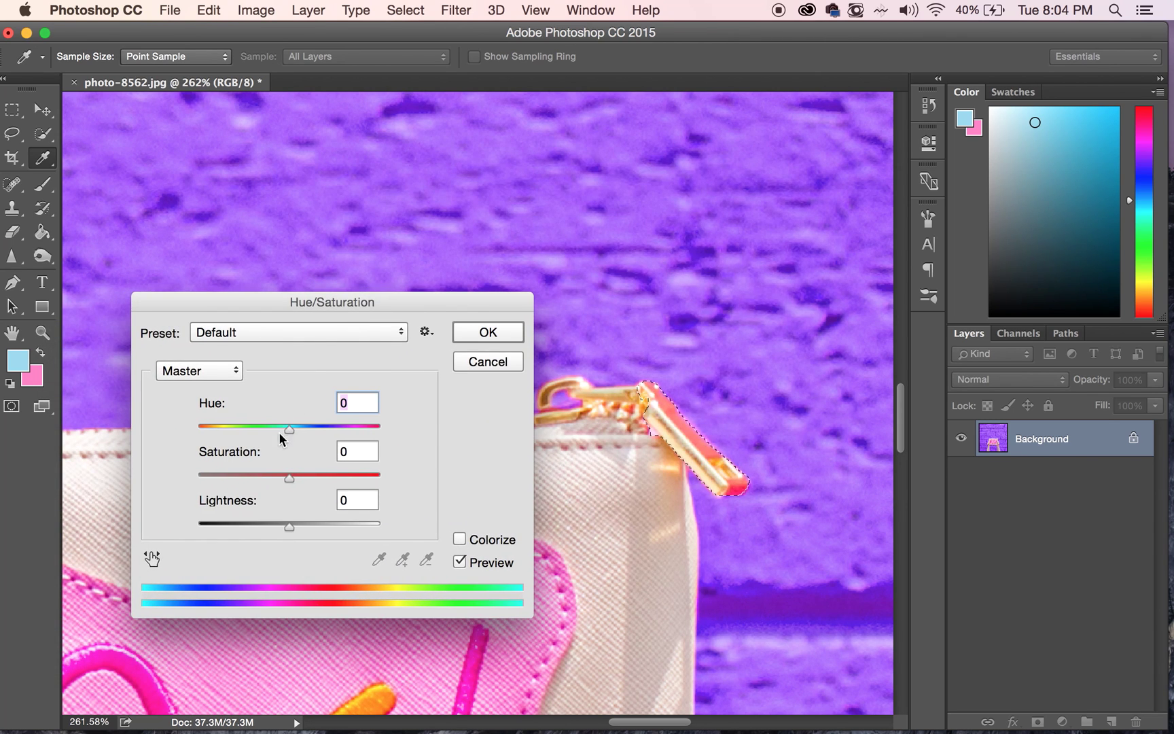
left_click_drag(283, 427, 256, 433)
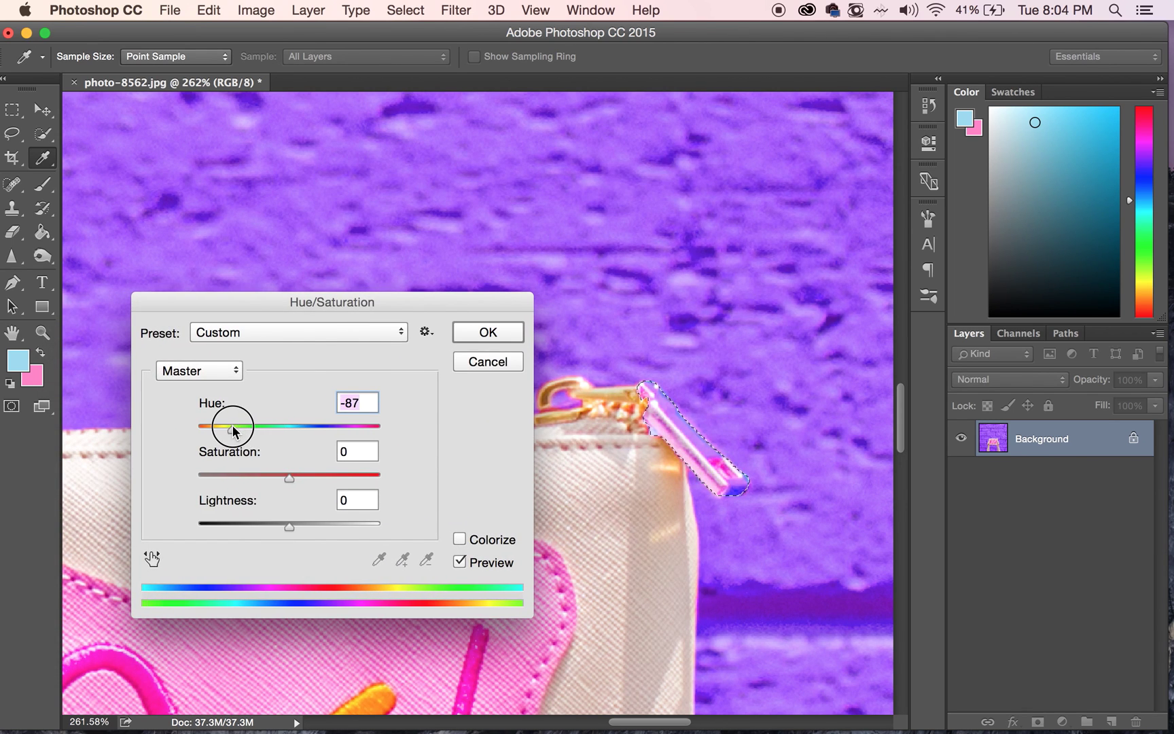
left_click_drag(232, 429, 238, 430)
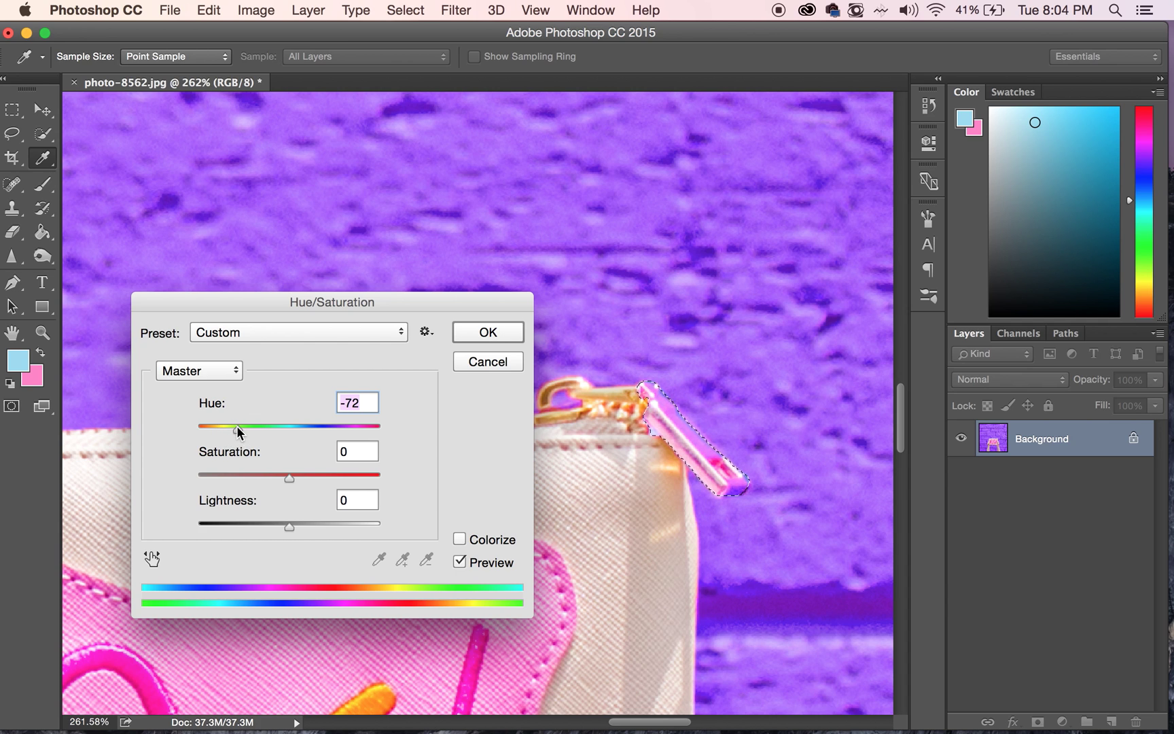
left_click(487, 332)
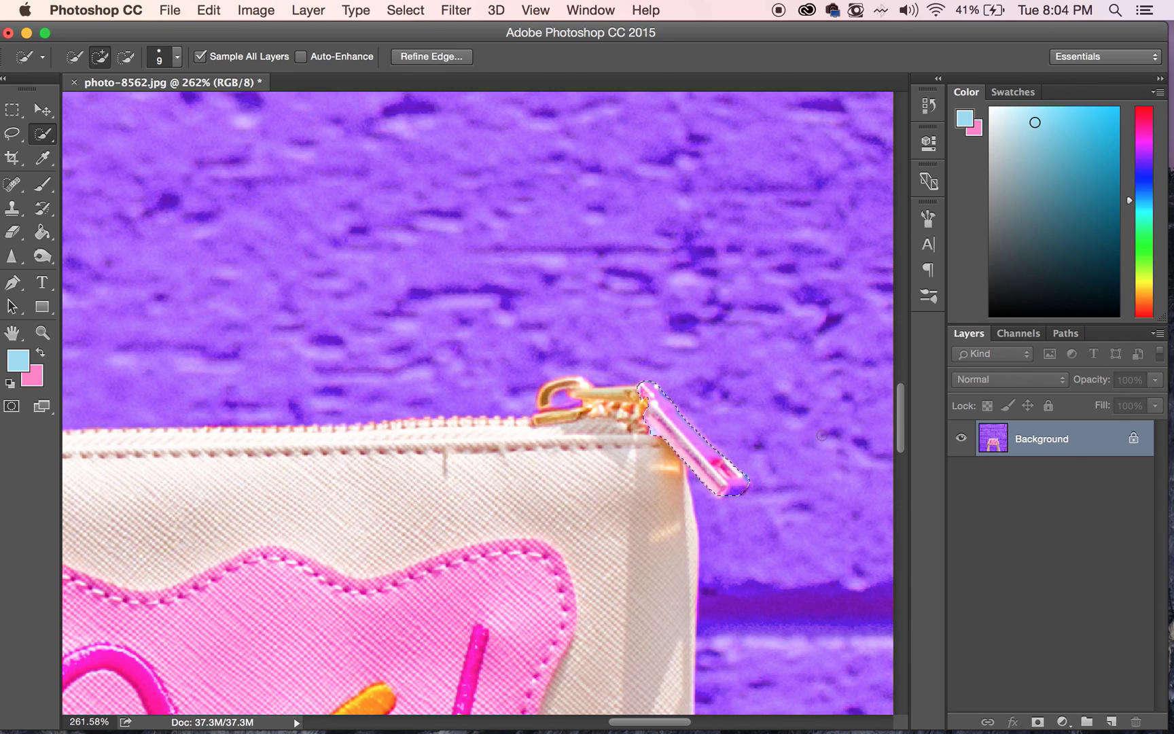
- Deselect the zipper pull and zoom out to review the purple wall
right_click(693, 435)
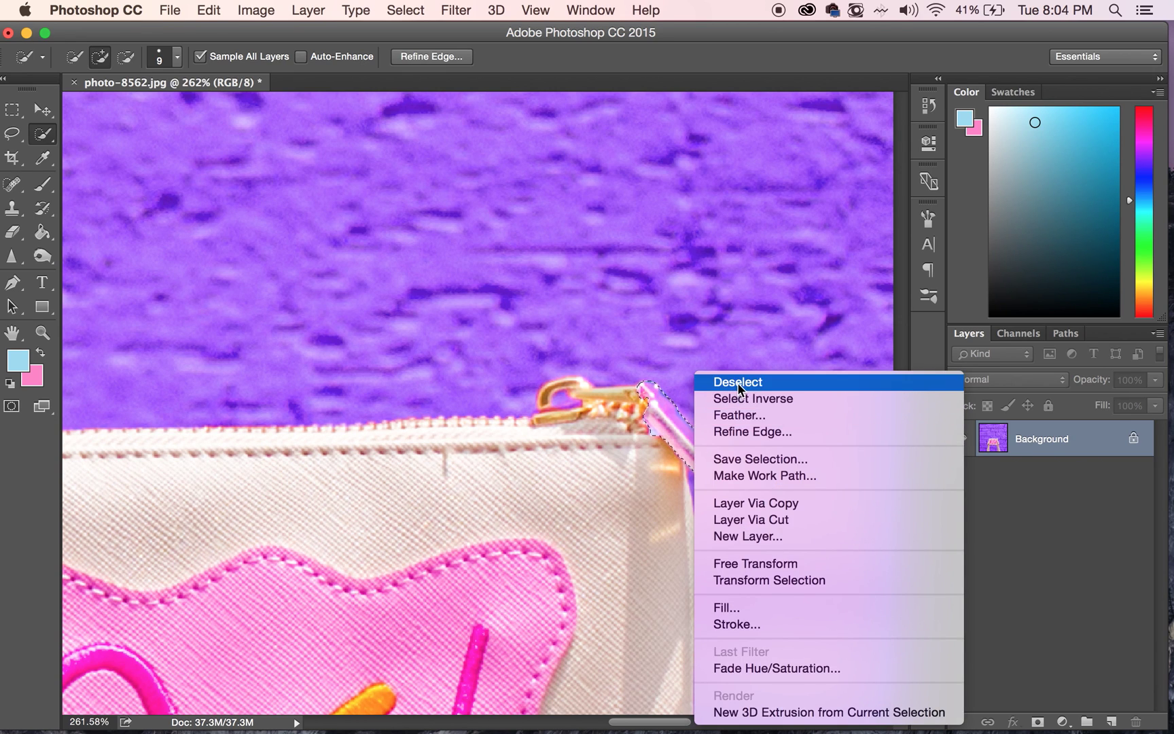
left_click(737, 382)
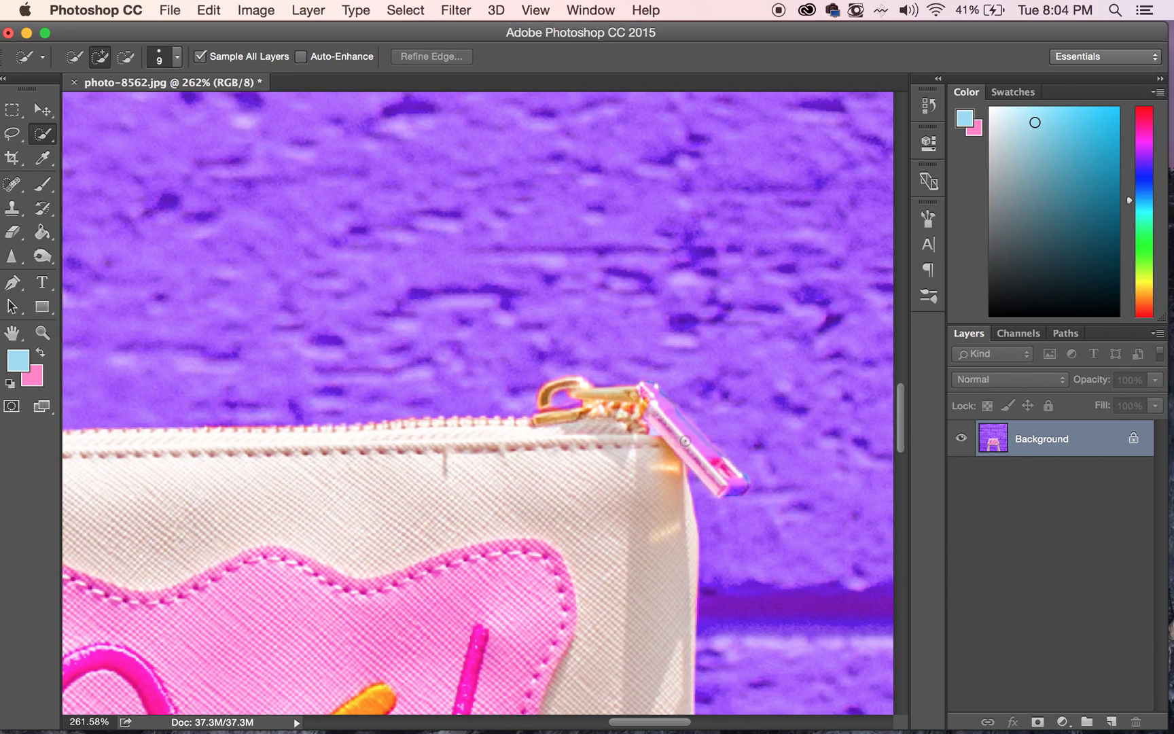
scroll(687, 449, "down", 6)
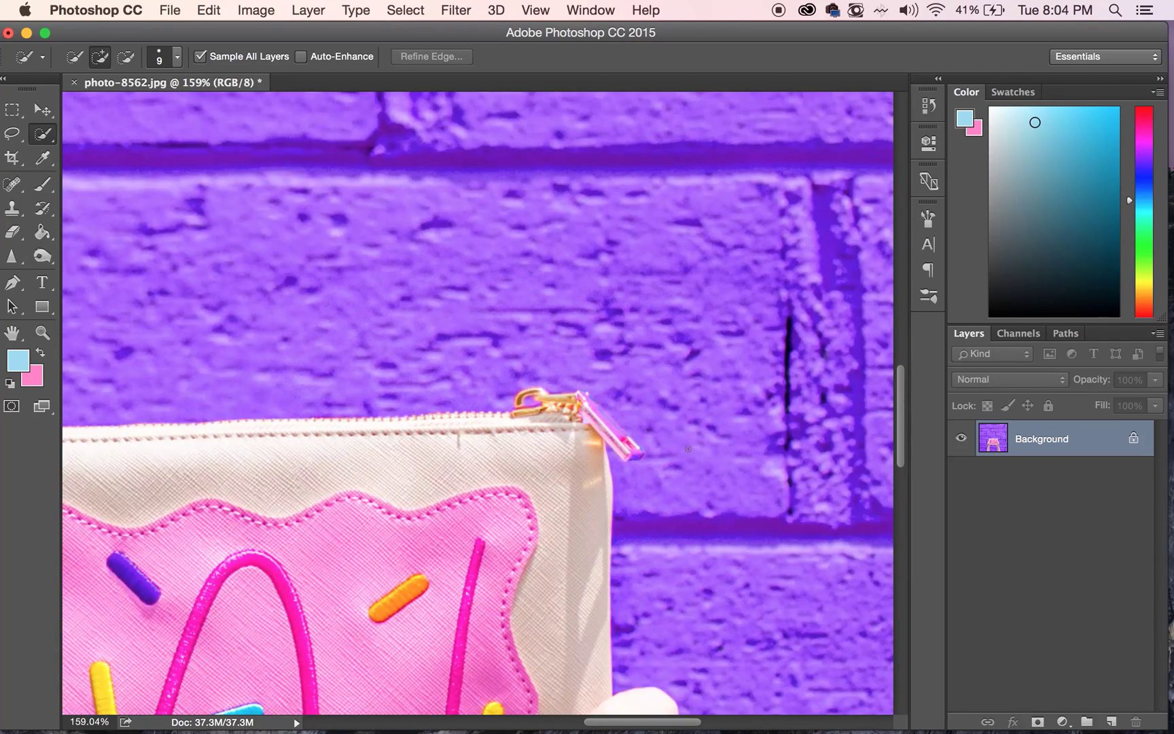
scroll(687, 449, "down", 4)
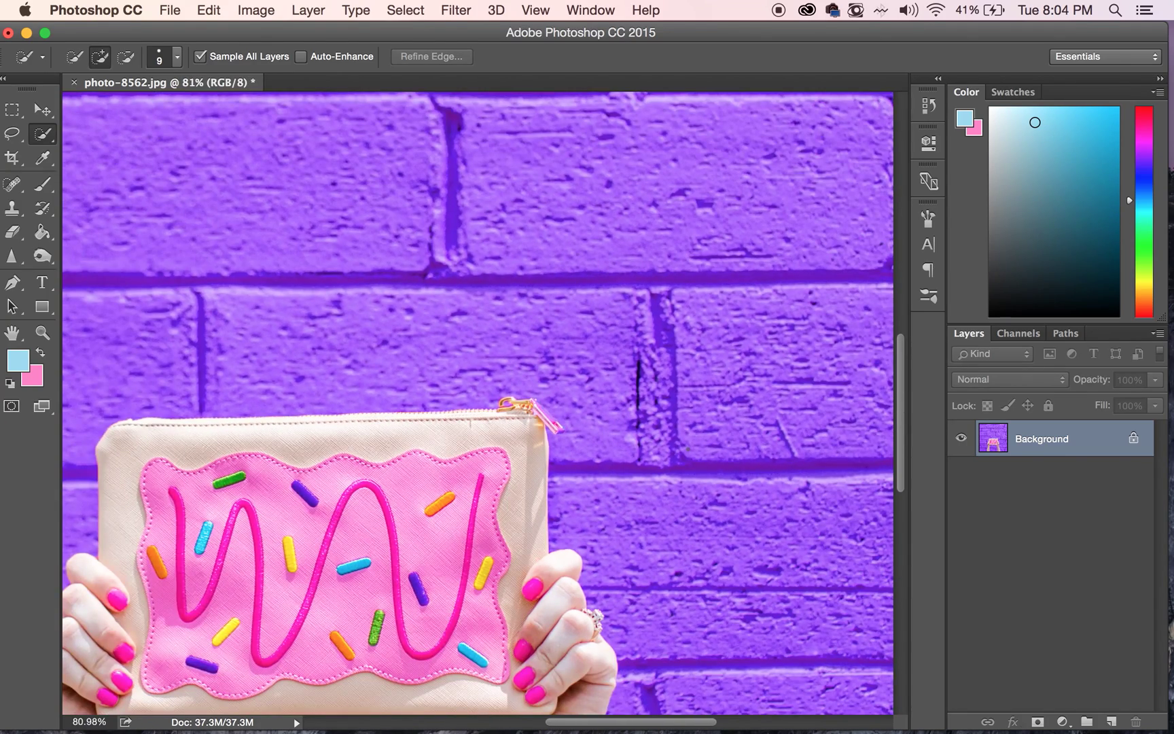
scroll(489, 428, "down", 2)
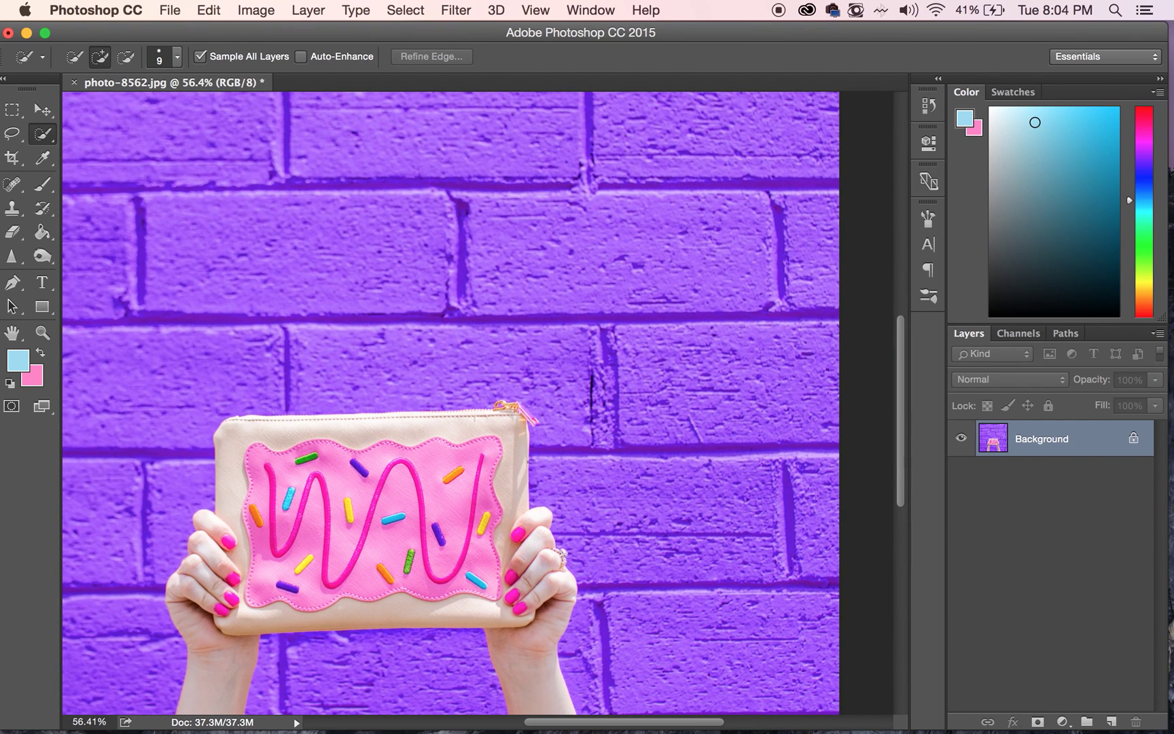
scroll(489, 428, "down", 1)
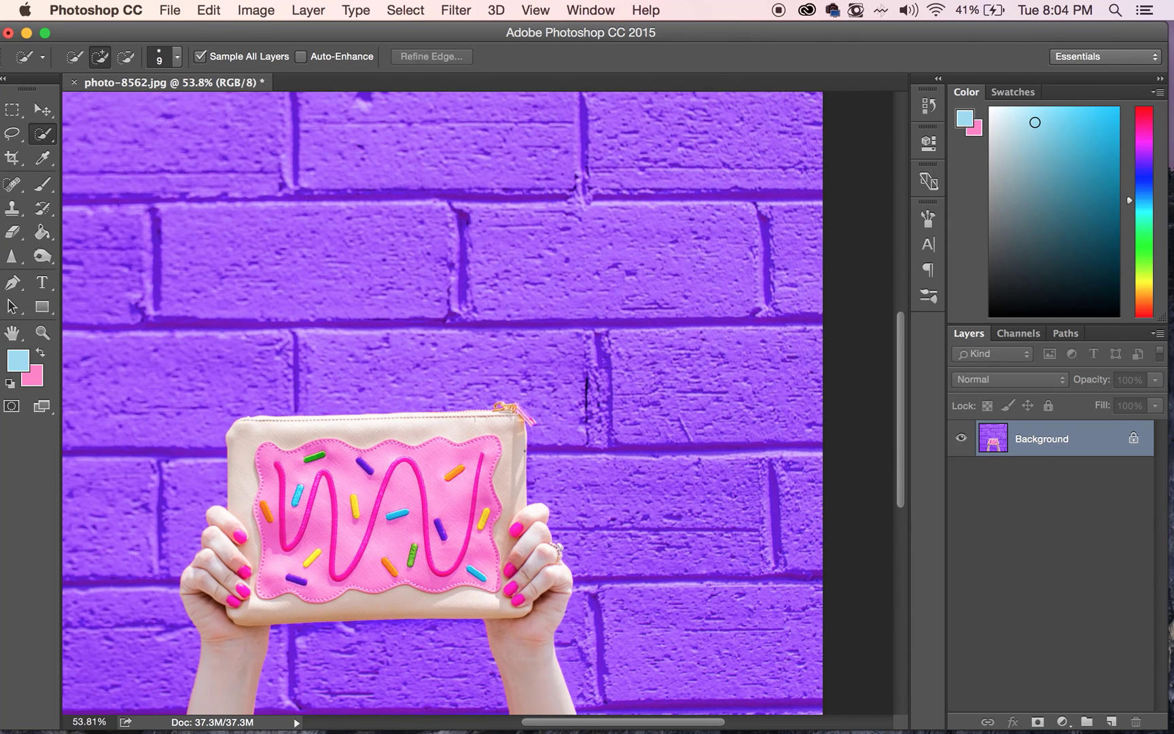
scroll(458, 411, "down", 2)
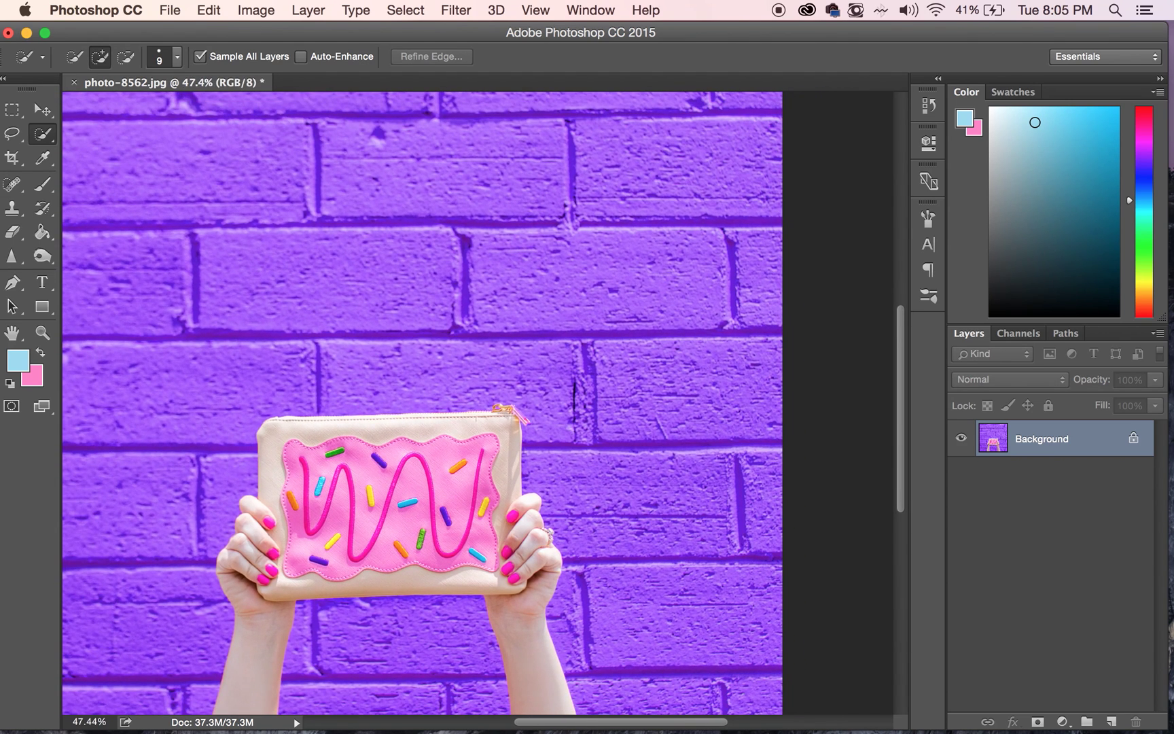
scroll(506, 414, "down", 2)
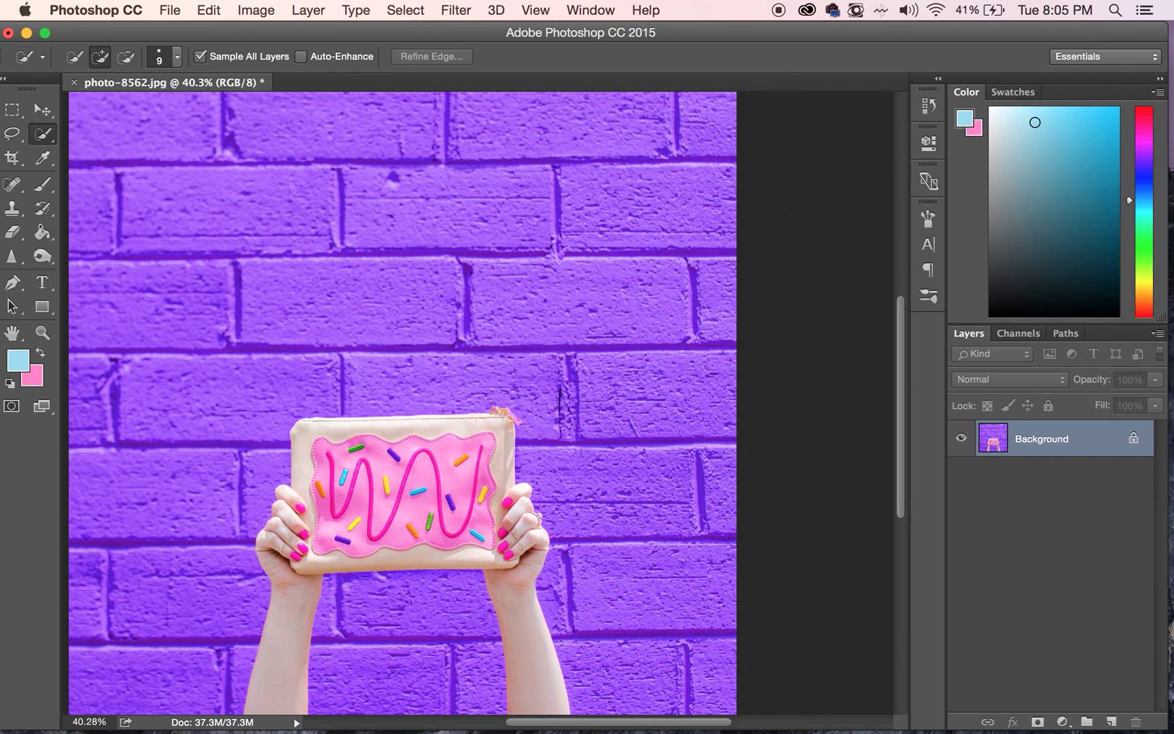
- Pan and zoom in close on the left wrist
scroll(402, 403, "left", 3)
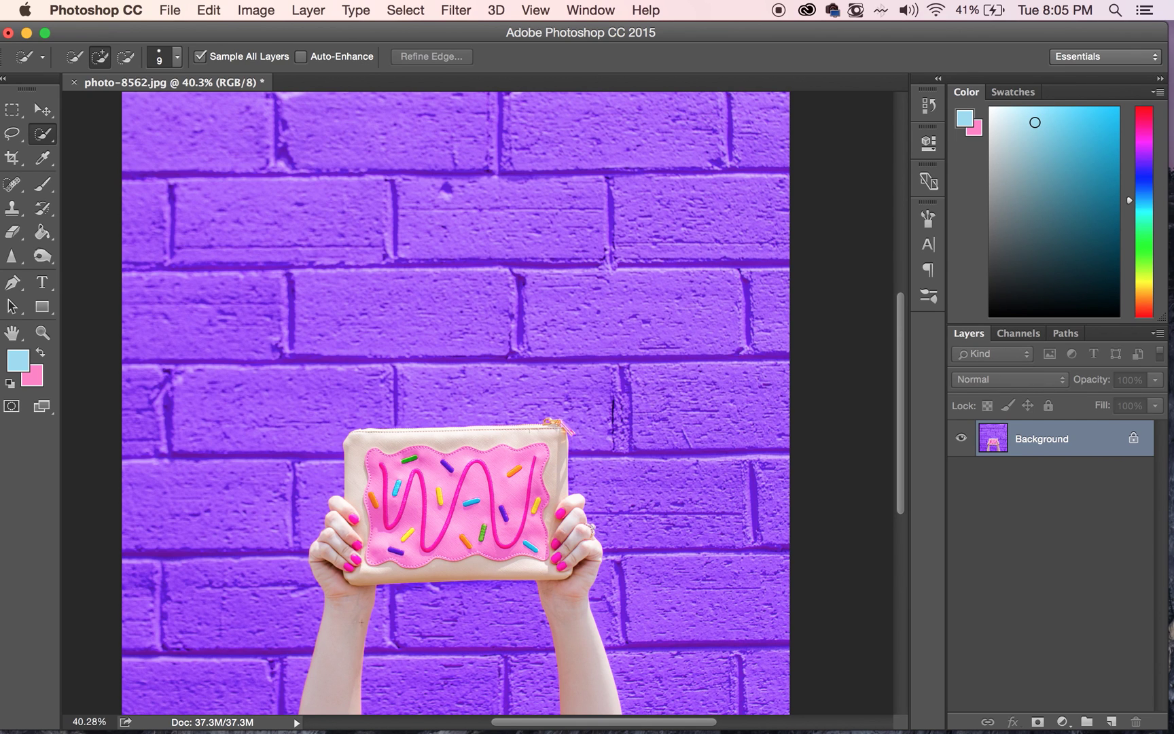
scroll(475, 399, "up", 5)
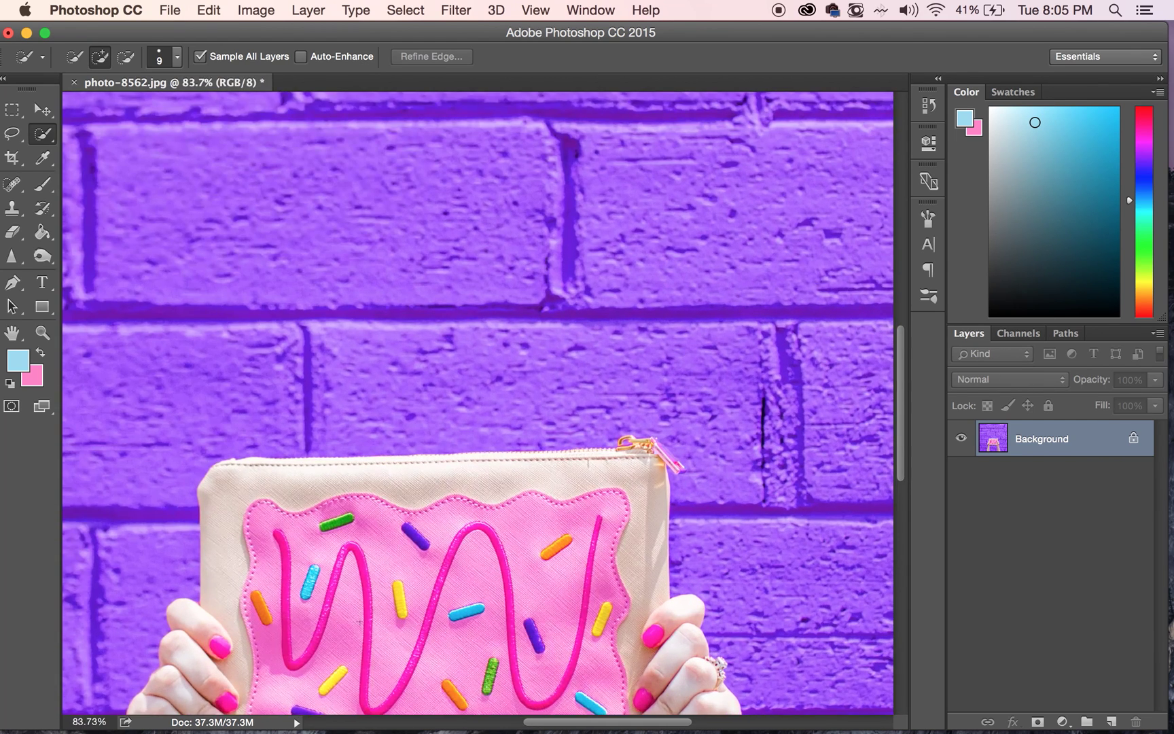
scroll(478, 404, "down", 5)
scroll(478, 403, "left", 2)
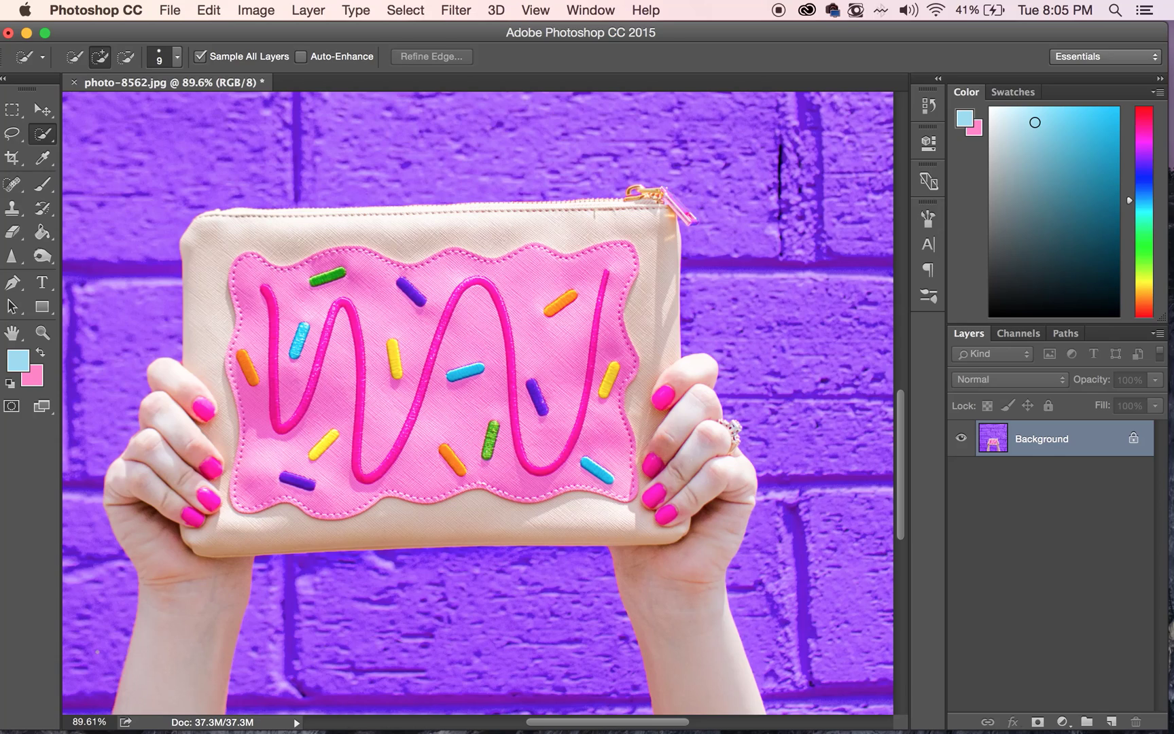
scroll(293, 565, "up", 4)
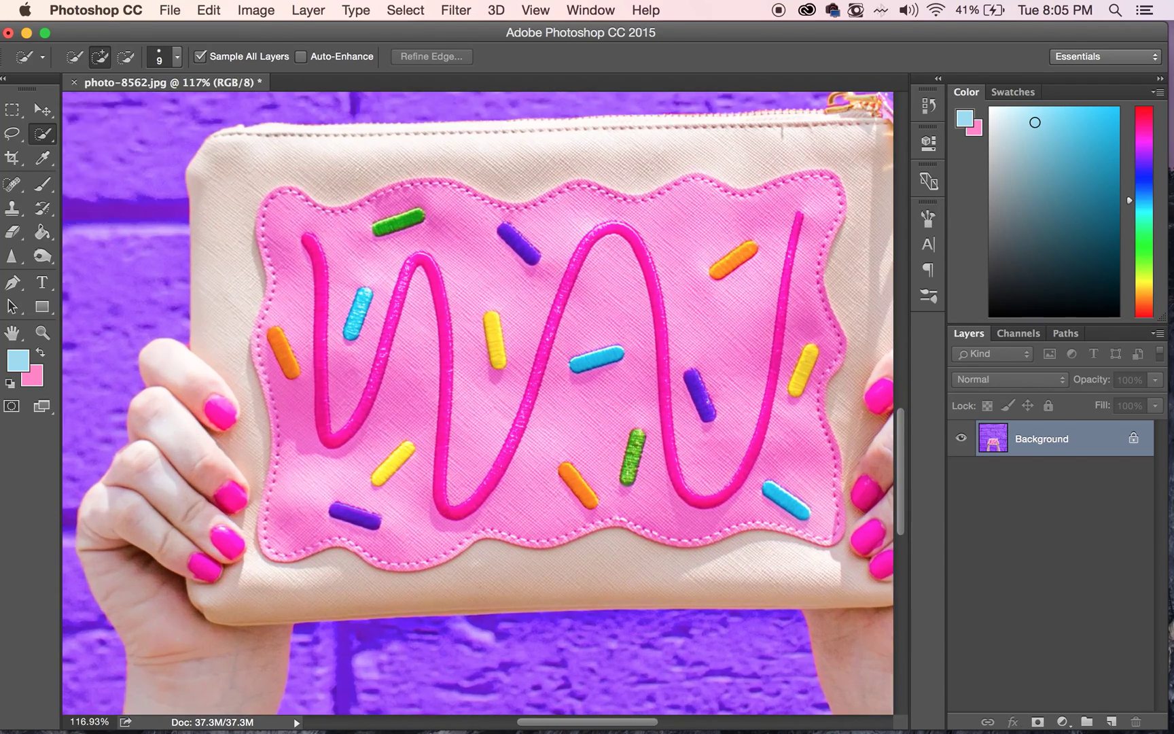
scroll(293, 565, "down", 4)
scroll(293, 566, "left", 2)
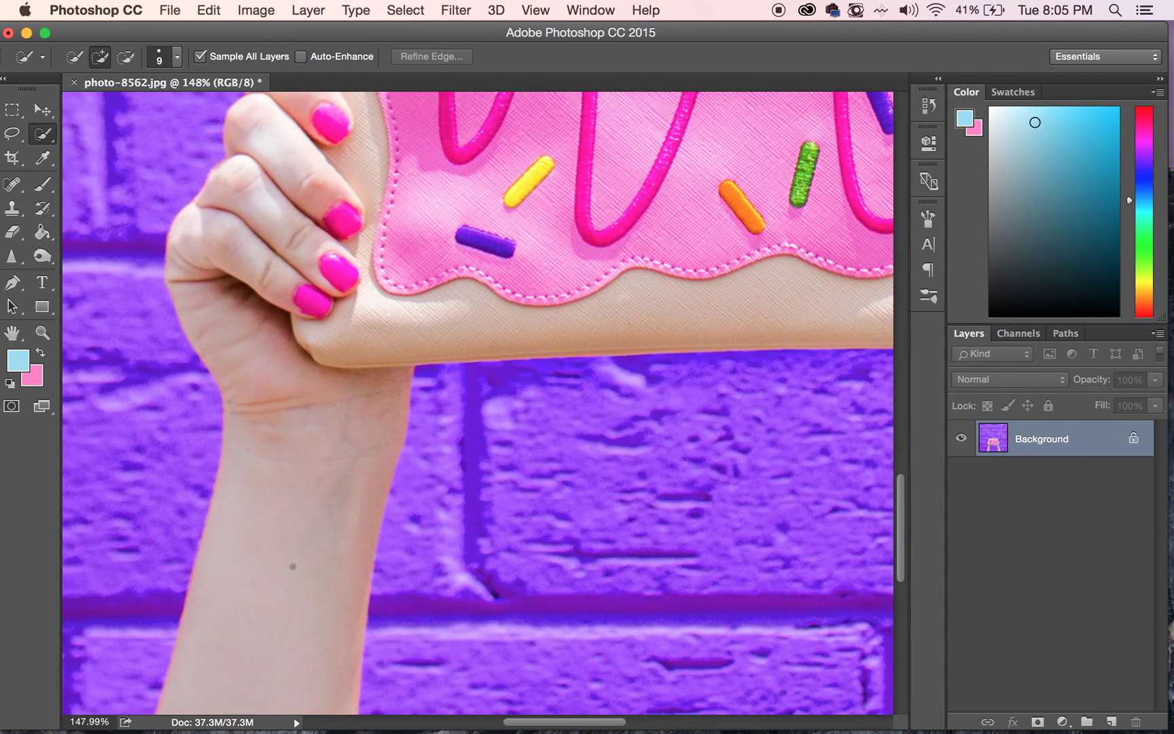
scroll(293, 566, "up", 2)
scroll(293, 566, "left", 2)
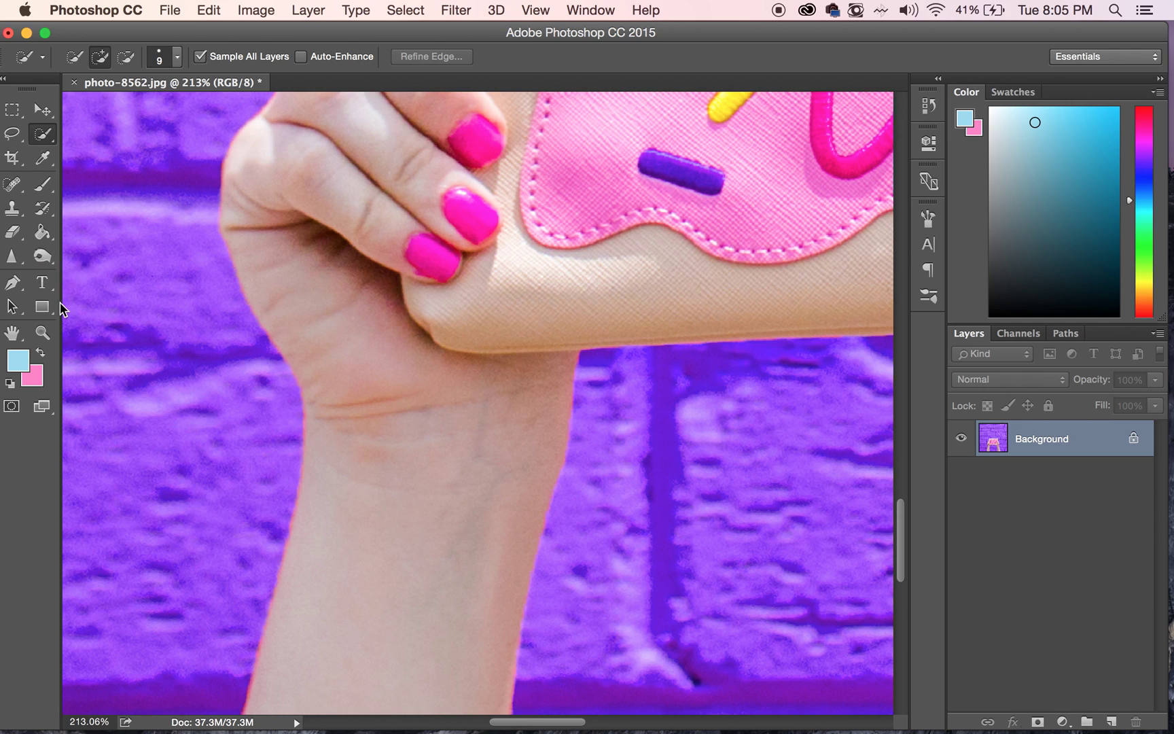
- Set the Spot Healing Brush to 17 px and heal along the left wrist edge
left_click(12, 184)
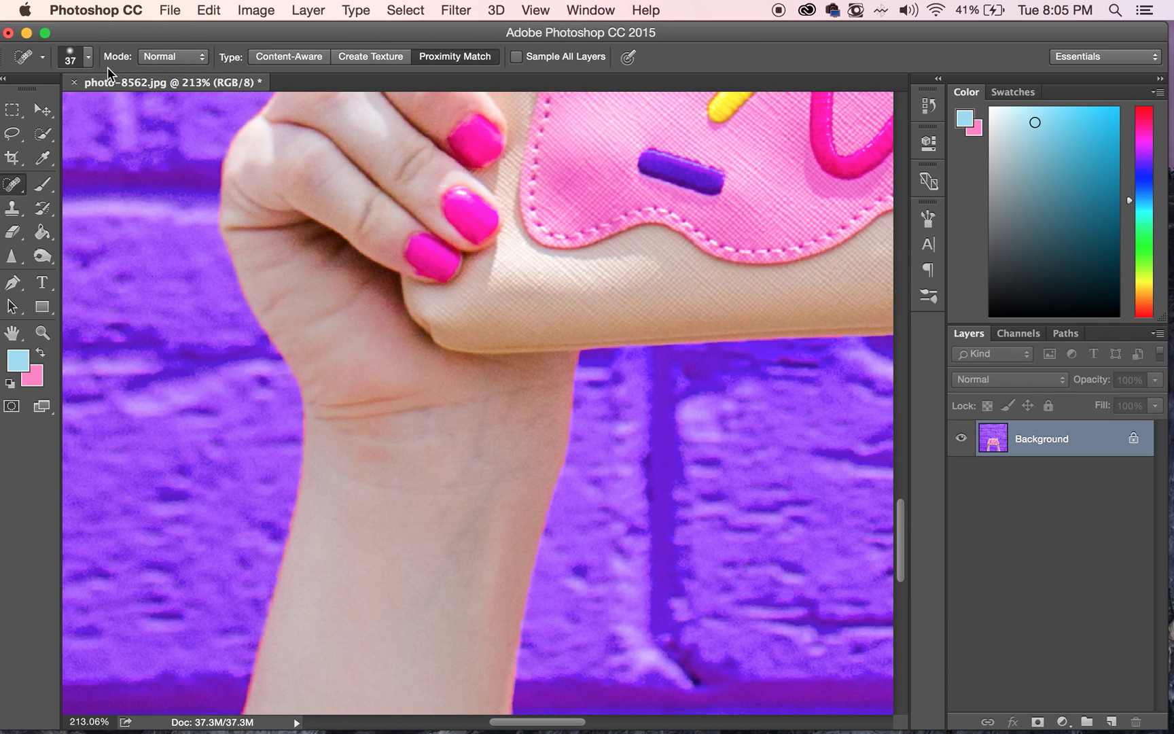
left_click(88, 58)
left_click_drag(49, 110, 40, 113)
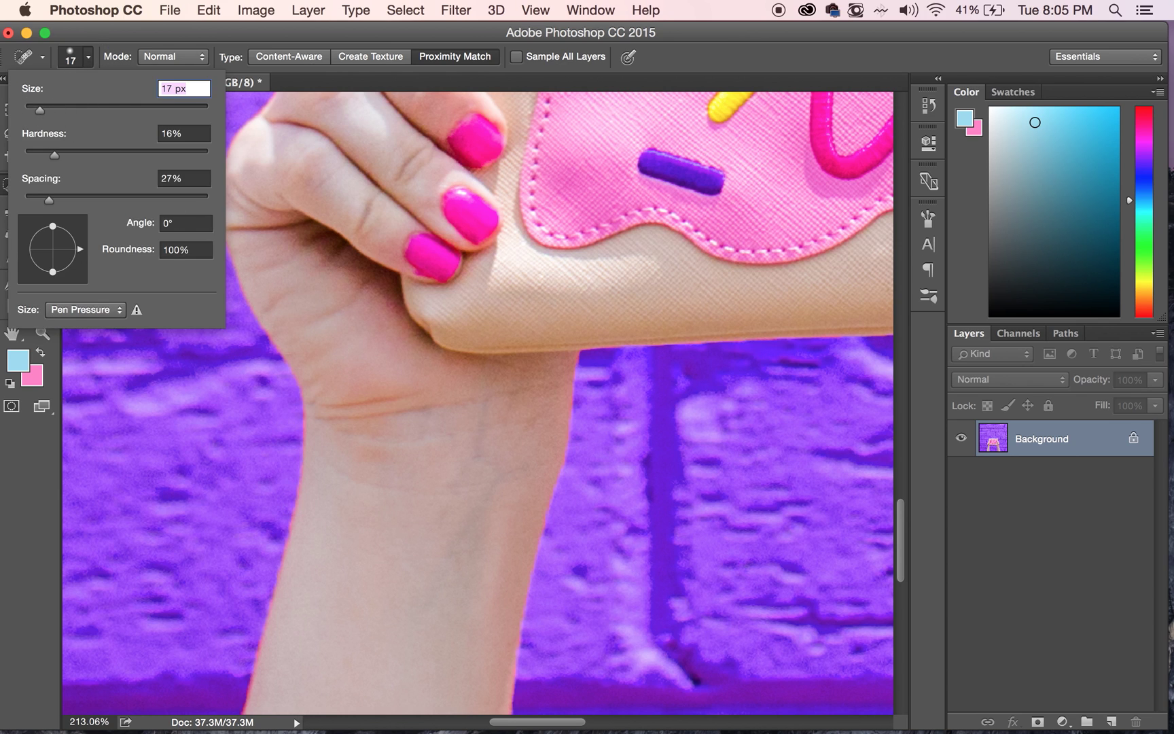
left_click(297, 488)
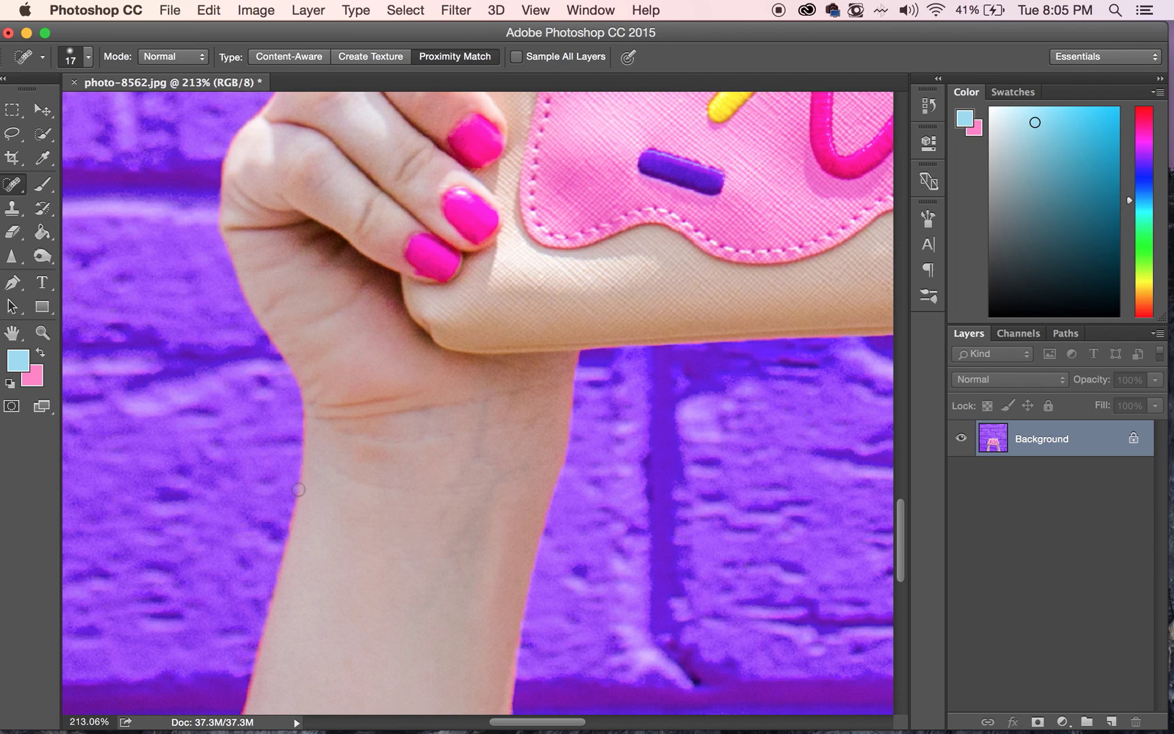
mouse_move(296, 494)
left_mouse_down()
mouse_move(282, 549)
mouse_move(283, 515)
mouse_move(303, 485)
mouse_move(279, 559)
mouse_move(298, 500)
left_mouse_up()
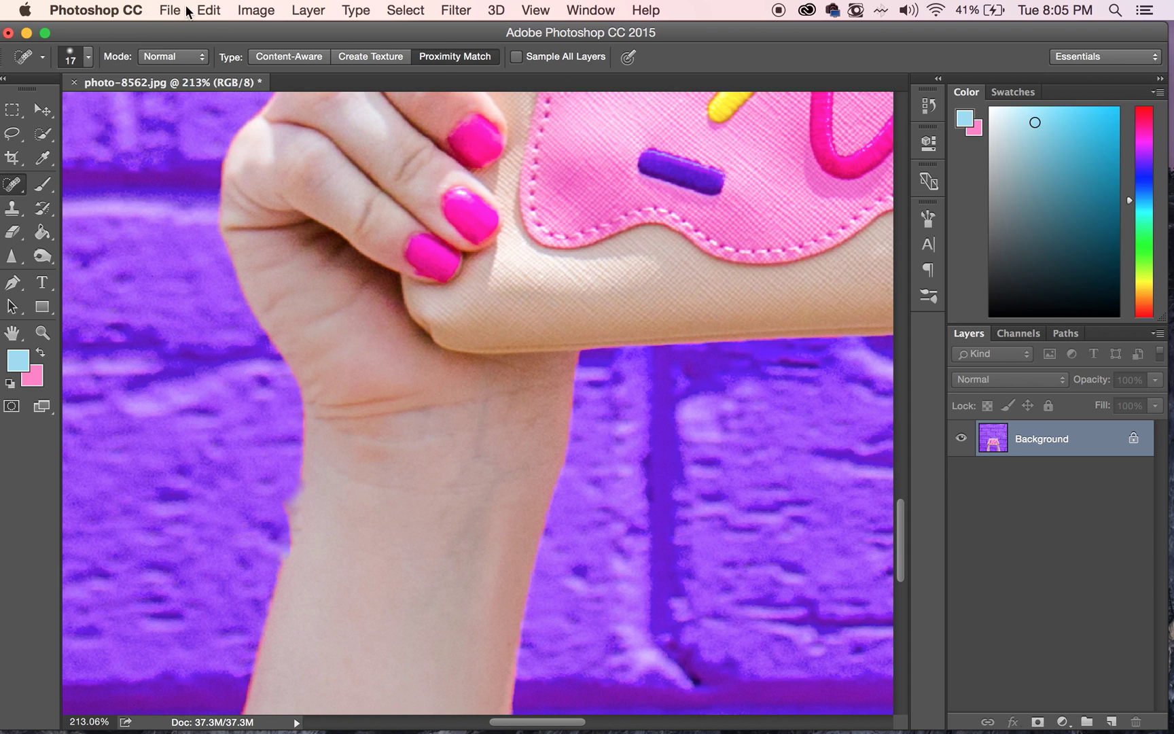
- Step back the healing strokes, try a short one, and undo it as well
left_click(205, 10)
left_click(207, 71)
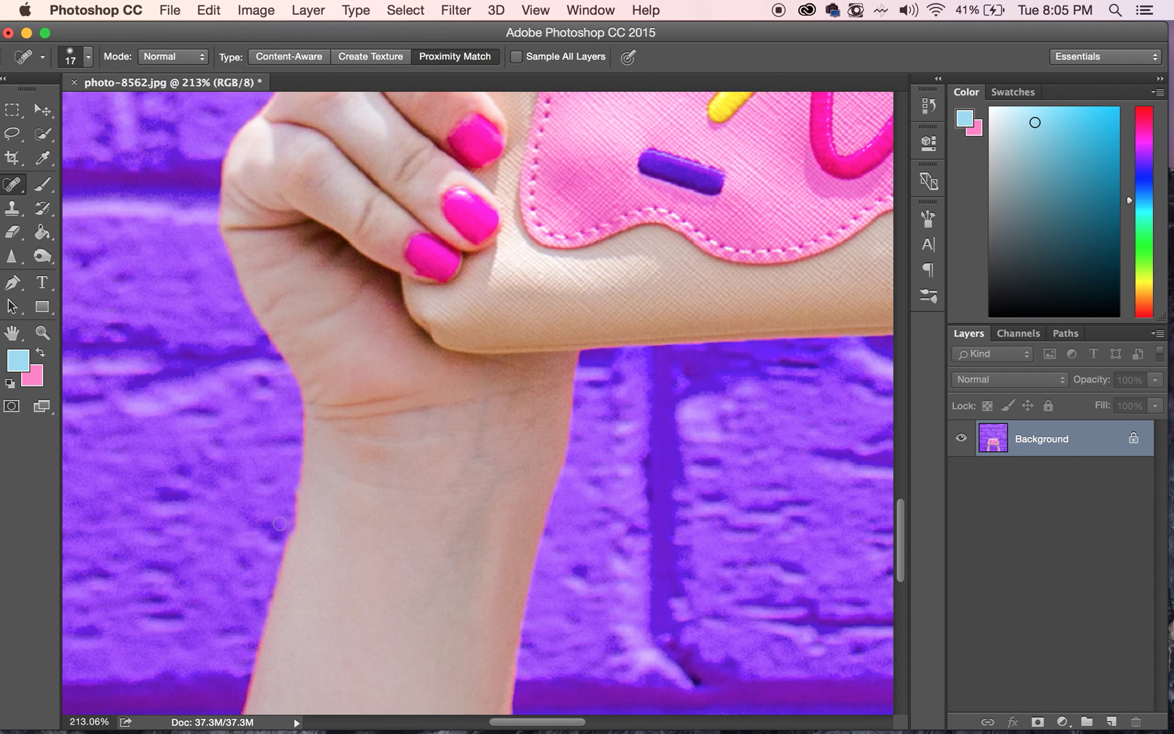
left_click(207, 10)
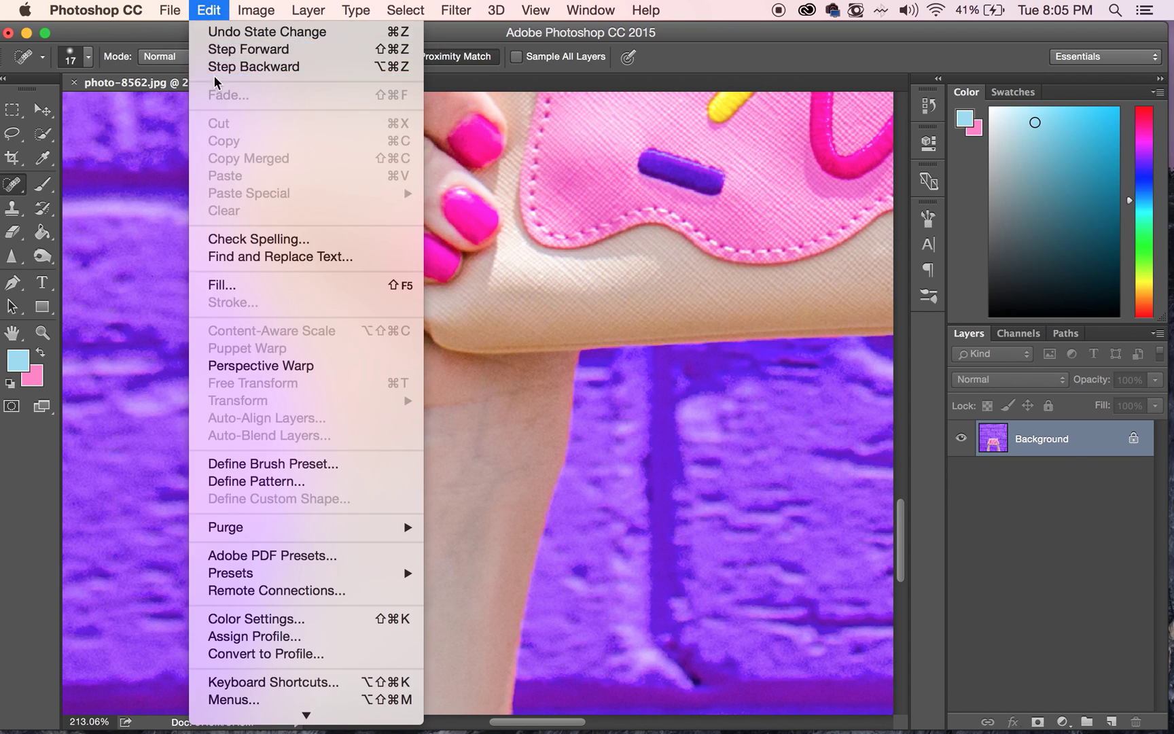
left_click(212, 68)
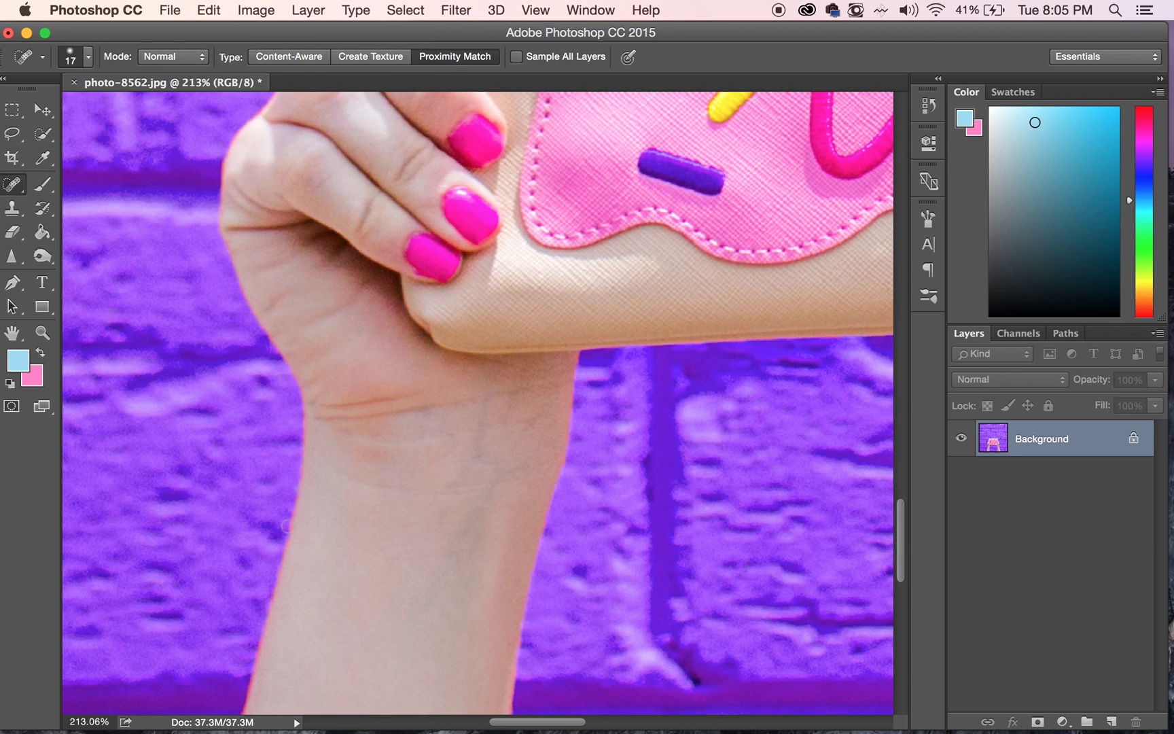
left_click_drag(291, 504, 296, 513)
left_click(201, 8)
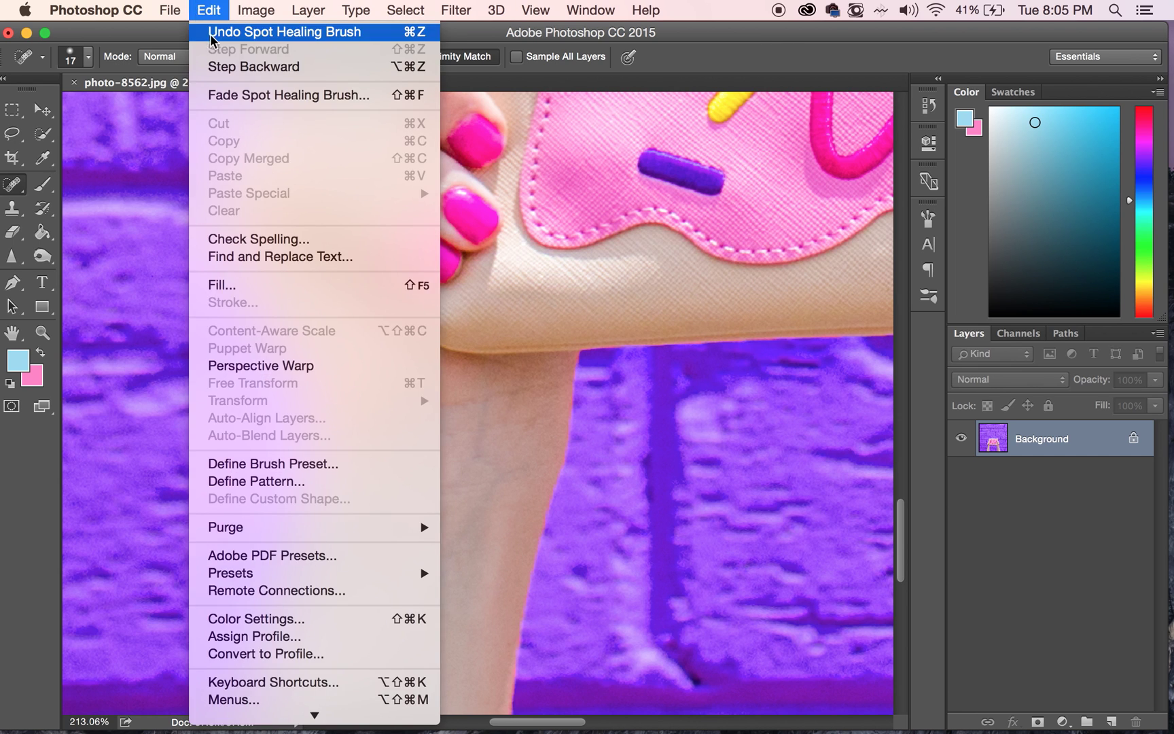
left_click(222, 66)
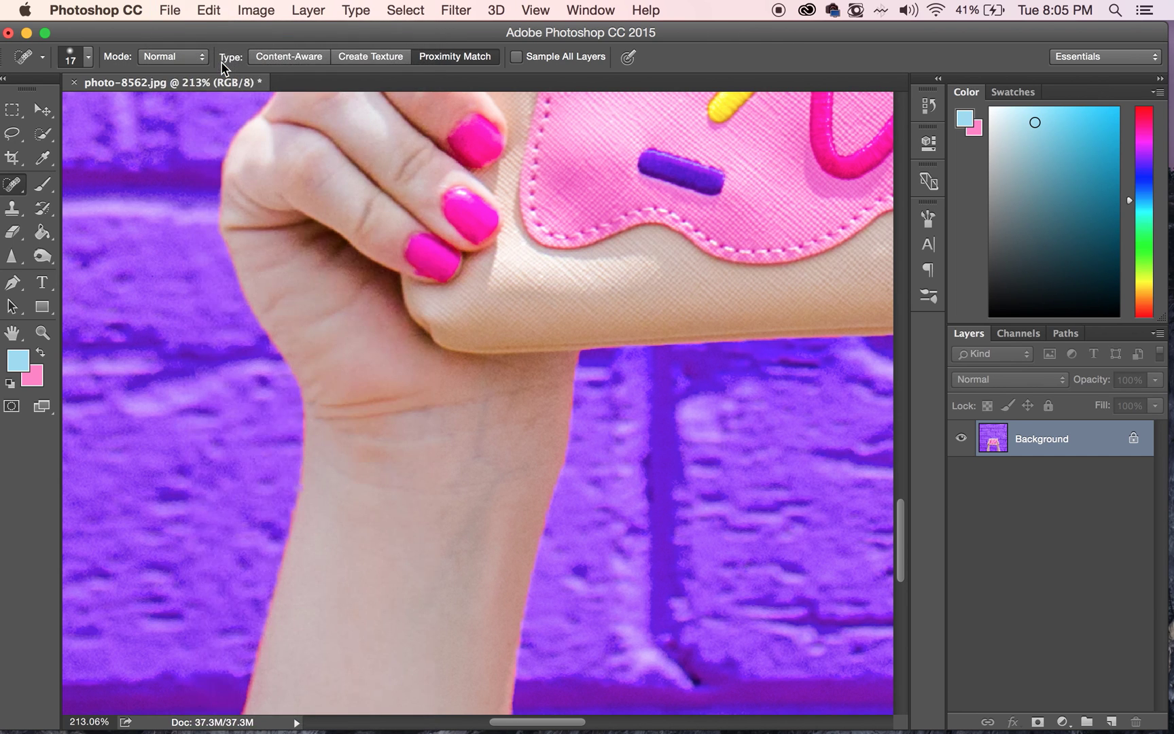
left_click(204, 8)
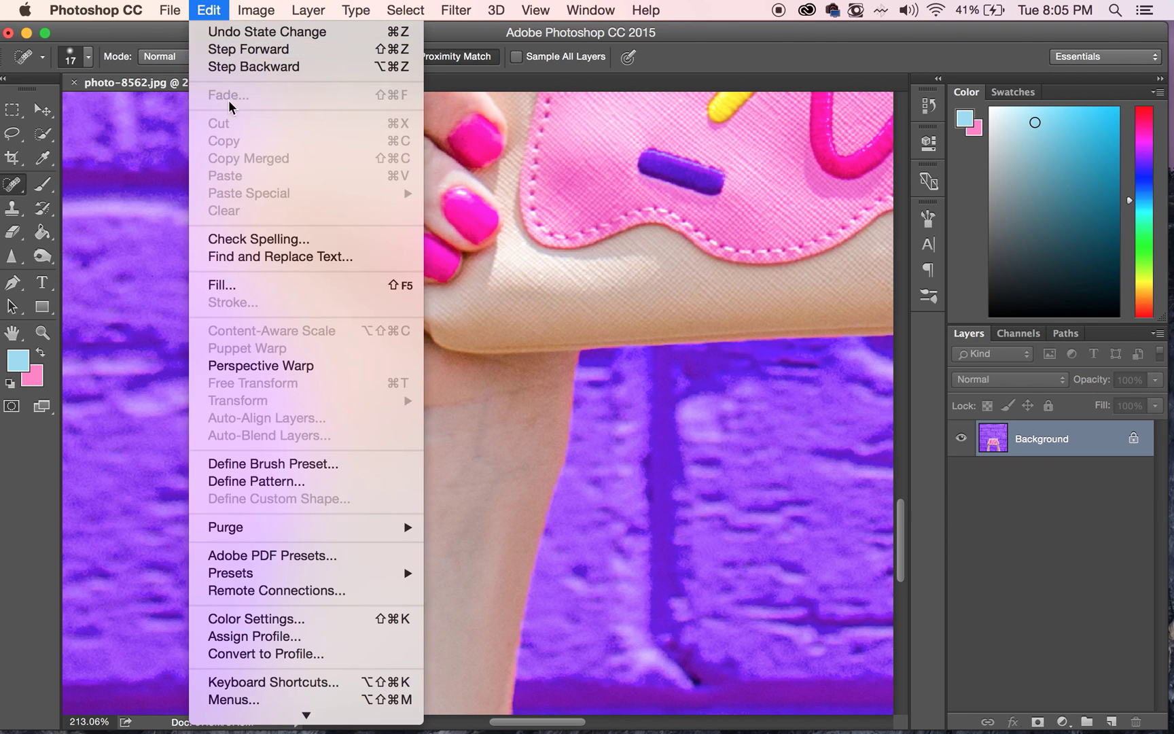
left_click(236, 66)
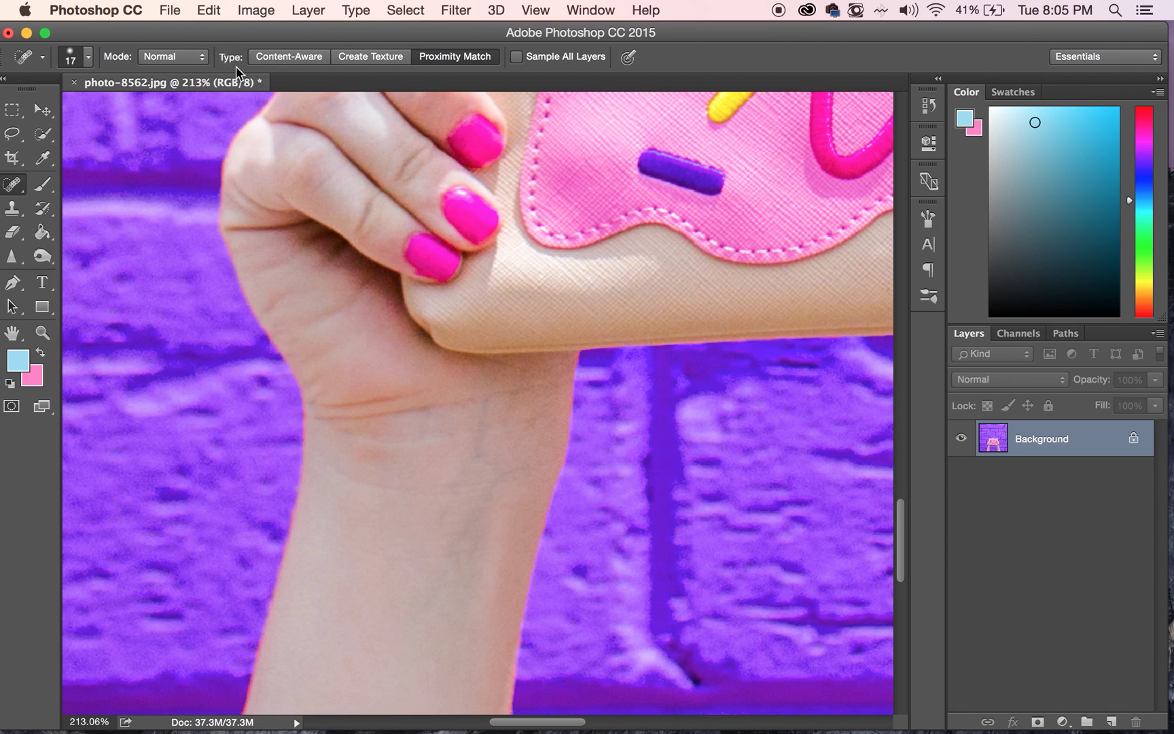
- Choose the Blur tool from the blur/sharpen/smudge flyout at 63% strength
left_click(42, 256)
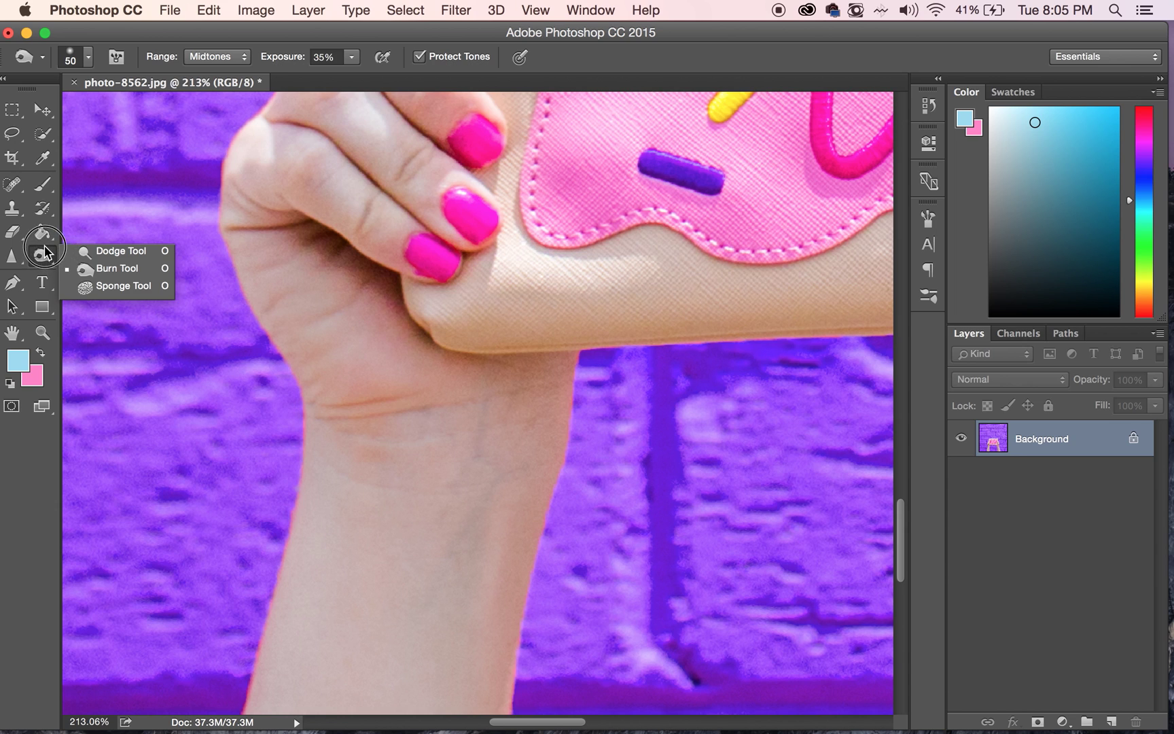
left_click(21, 258)
left_click(20, 258)
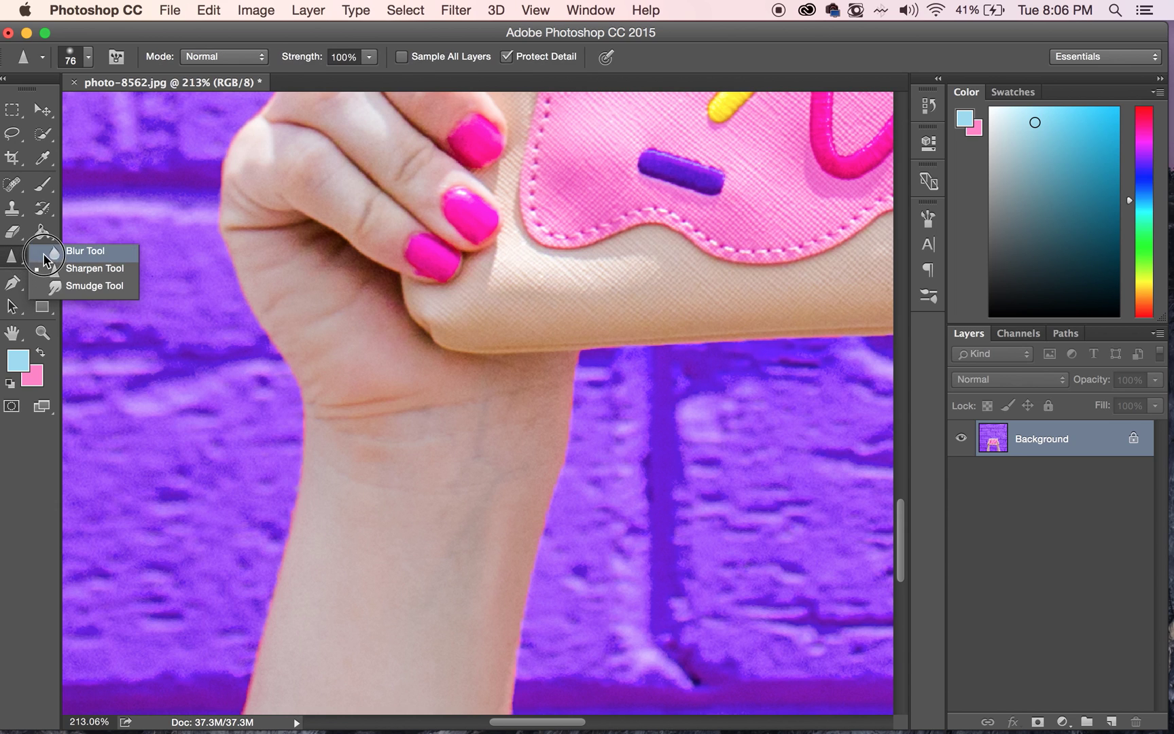
left_click(62, 250)
- Blur both edges of the left wrist and forearm where they meet the wall
mouse_move(238, 517)
left_mouse_down()
mouse_move(279, 519)
mouse_move(302, 473)
mouse_move(257, 676)
mouse_move(268, 659)
mouse_move(236, 702)
mouse_move(262, 655)
left_mouse_up()
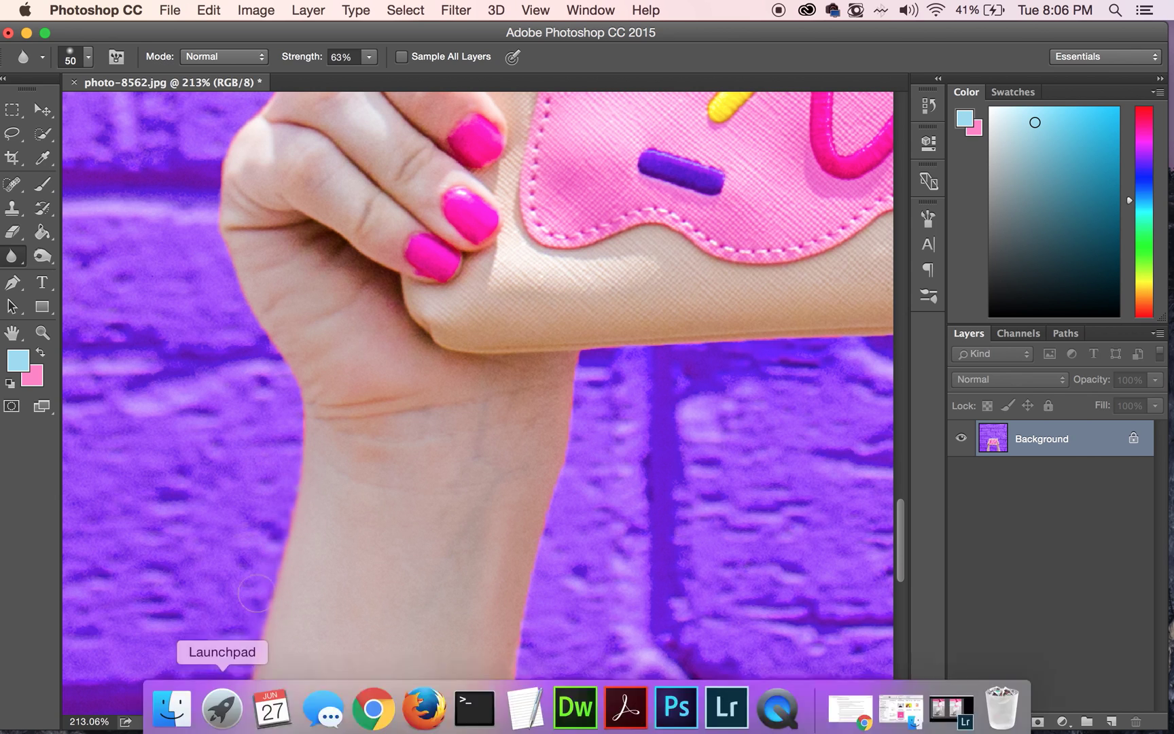
mouse_move(272, 514)
left_mouse_down()
mouse_move(306, 464)
mouse_move(314, 471)
mouse_move(301, 386)
mouse_move(306, 422)
mouse_move(257, 339)
mouse_move(264, 326)
mouse_move(220, 271)
mouse_move(217, 228)
mouse_move(236, 228)
mouse_move(244, 256)
mouse_move(230, 159)
mouse_move(211, 182)
mouse_move(254, 334)
mouse_move(279, 386)
mouse_move(287, 362)
mouse_move(309, 391)
left_mouse_up()
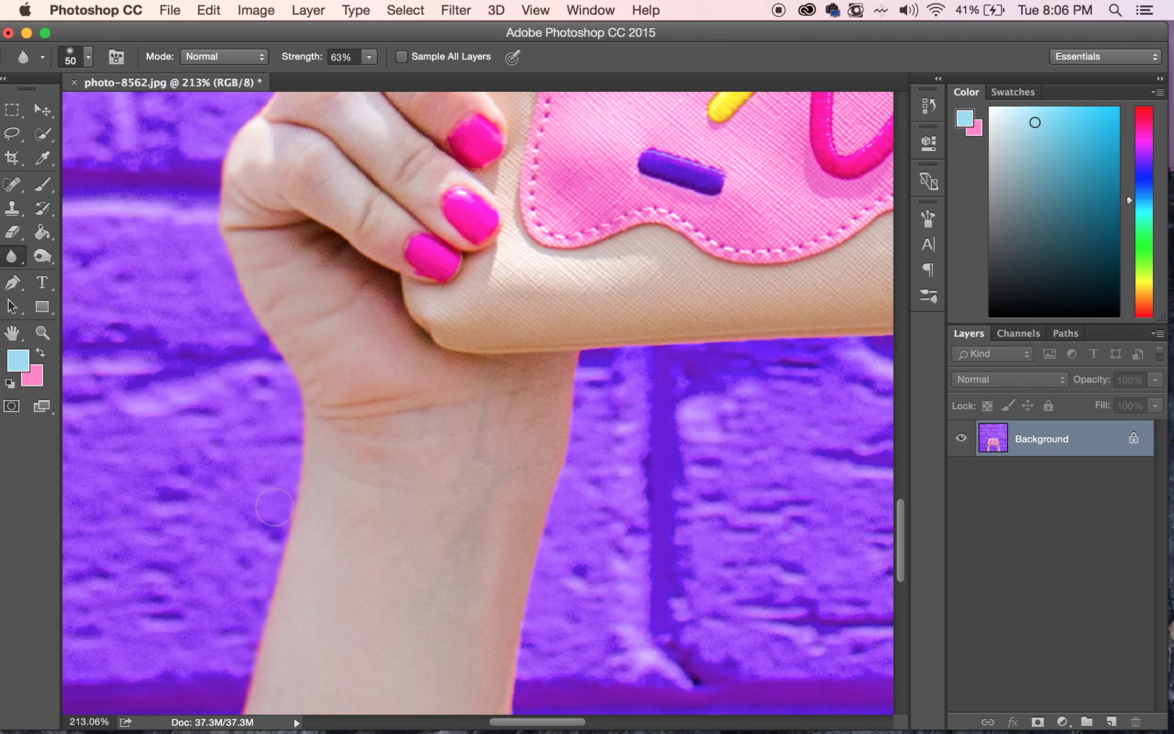
mouse_move(273, 506)
left_mouse_down()
mouse_move(273, 560)
mouse_move(240, 673)
mouse_move(293, 545)
left_mouse_up()
mouse_move(498, 655)
left_mouse_down()
mouse_move(519, 684)
mouse_move(528, 624)
mouse_move(522, 664)
left_mouse_up()
left_click_drag(579, 380, 568, 471)
- Fit the whole photo on screen using the Zoom tool's Fit Screen option
left_click(39, 335)
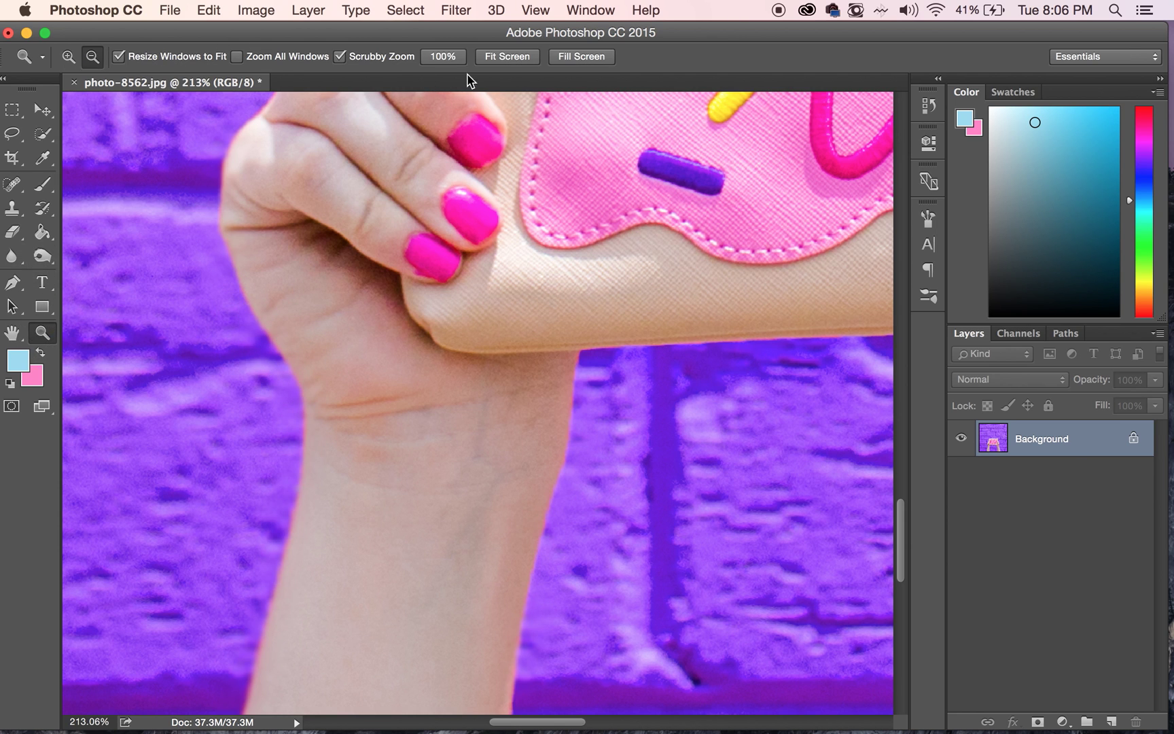
left_click(508, 57)
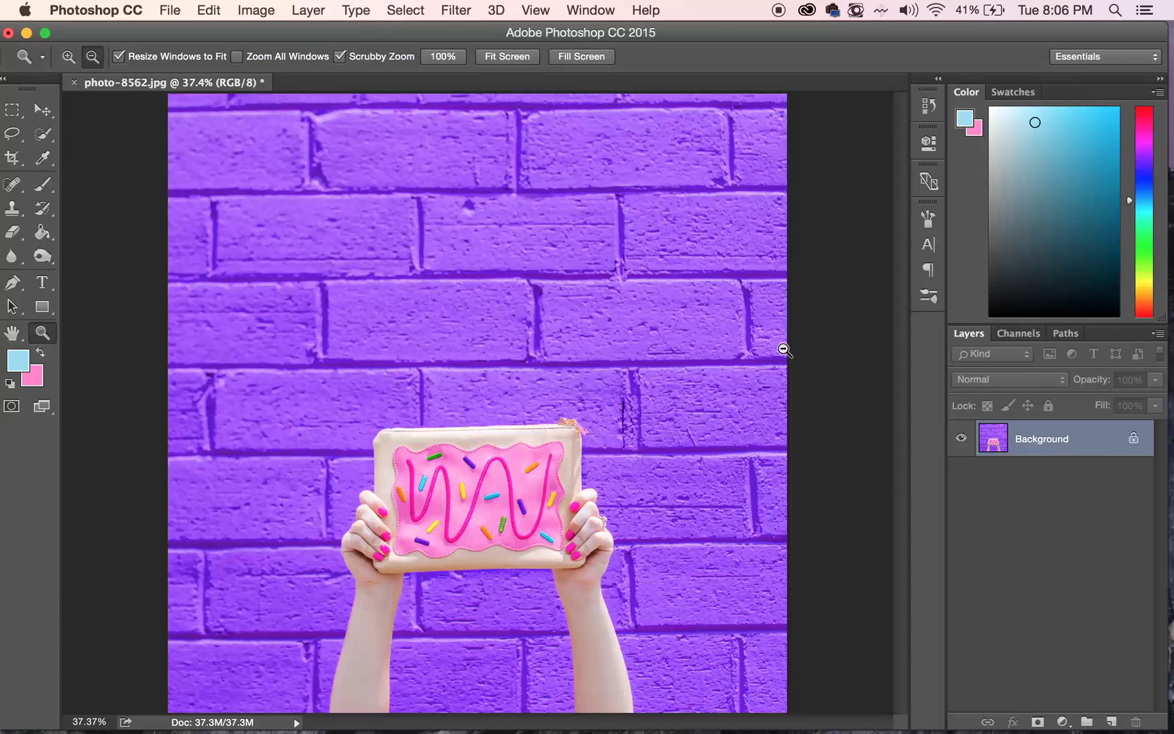